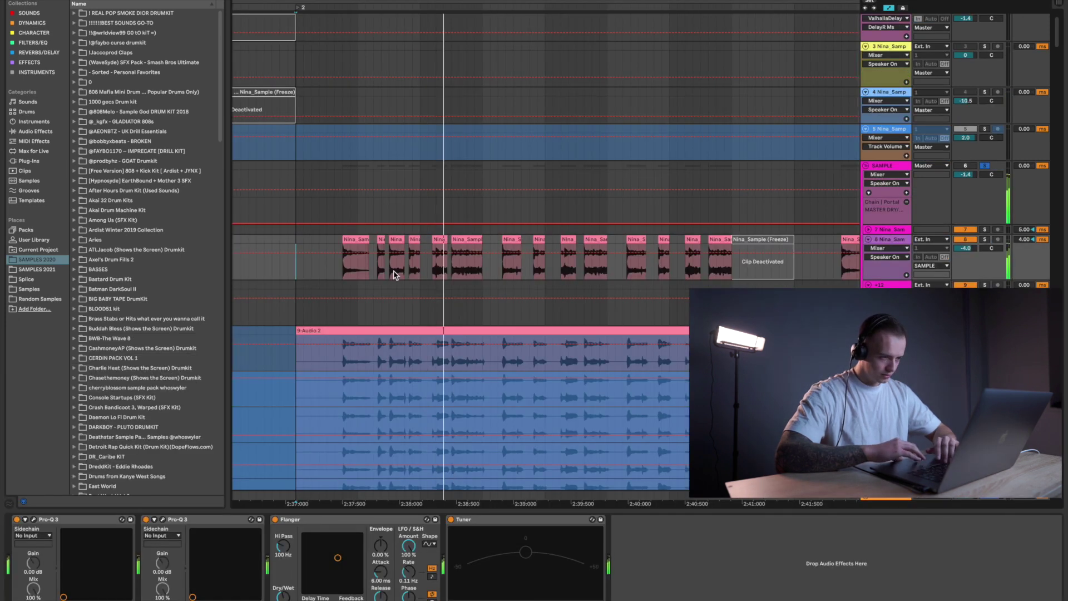
- Play through the chopped Nina_Sample clips on track 8 and follow them along the arrangement
click(356, 240)
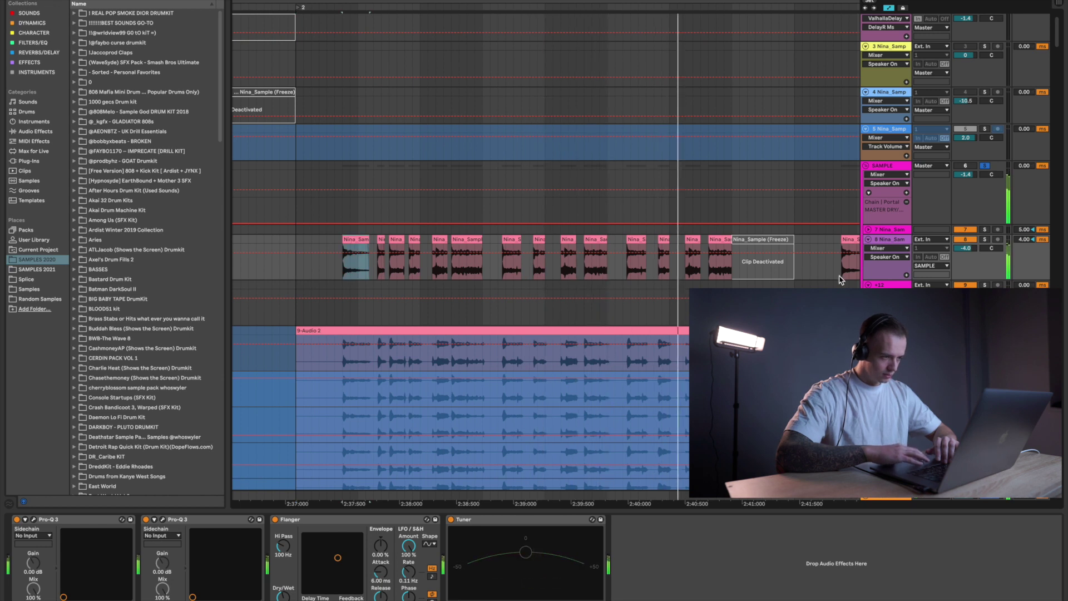
scroll(773, 276, right, 2)
scroll(773, 280, right, 10)
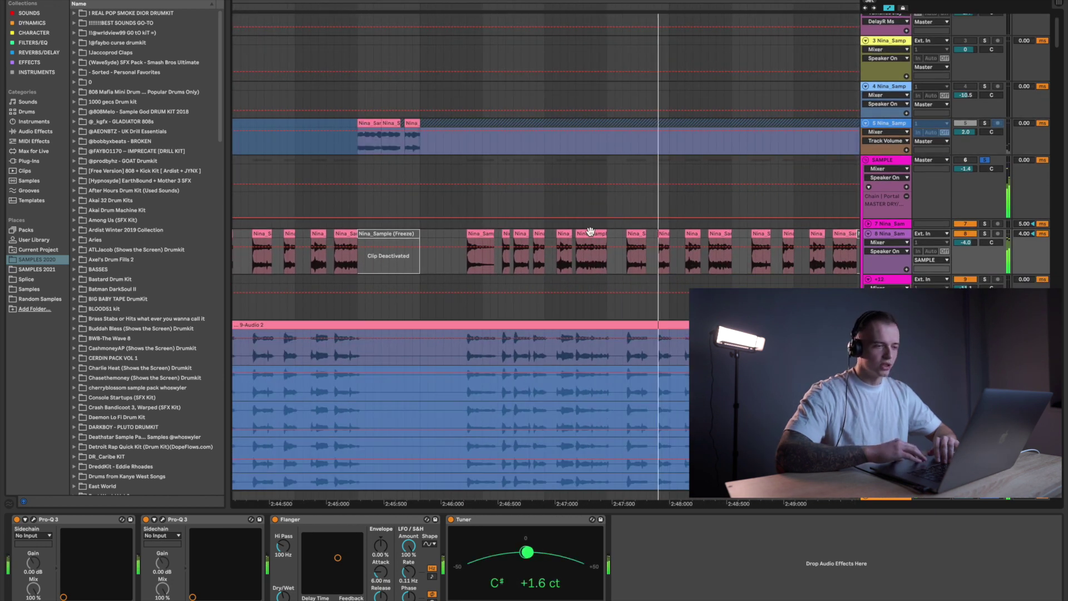
scroll(545, 256, right, 4)
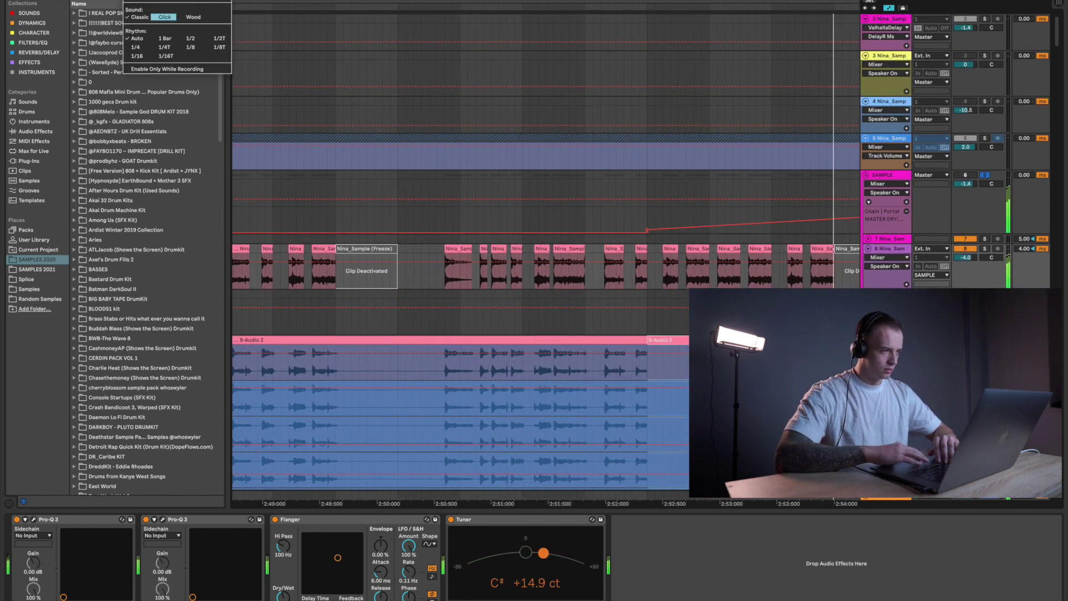
click(357, 207)
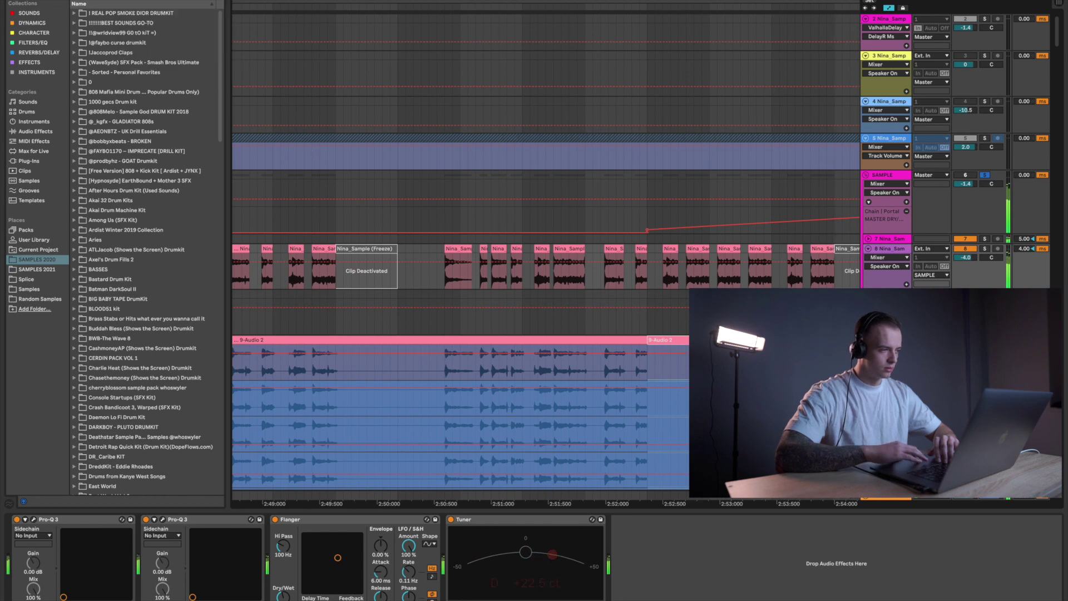
scroll(546, 256, right, 6)
scroll(628, 256, down, 3)
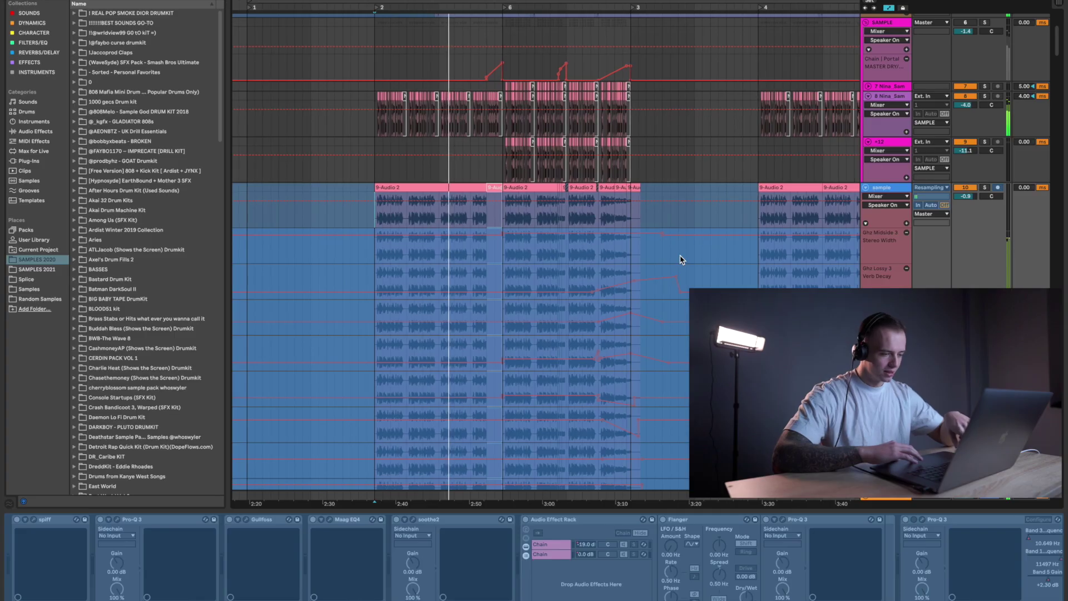
- Look over the resampled sample track's clips and automation lanes across the arrangement
scroll(680, 260, up, 15)
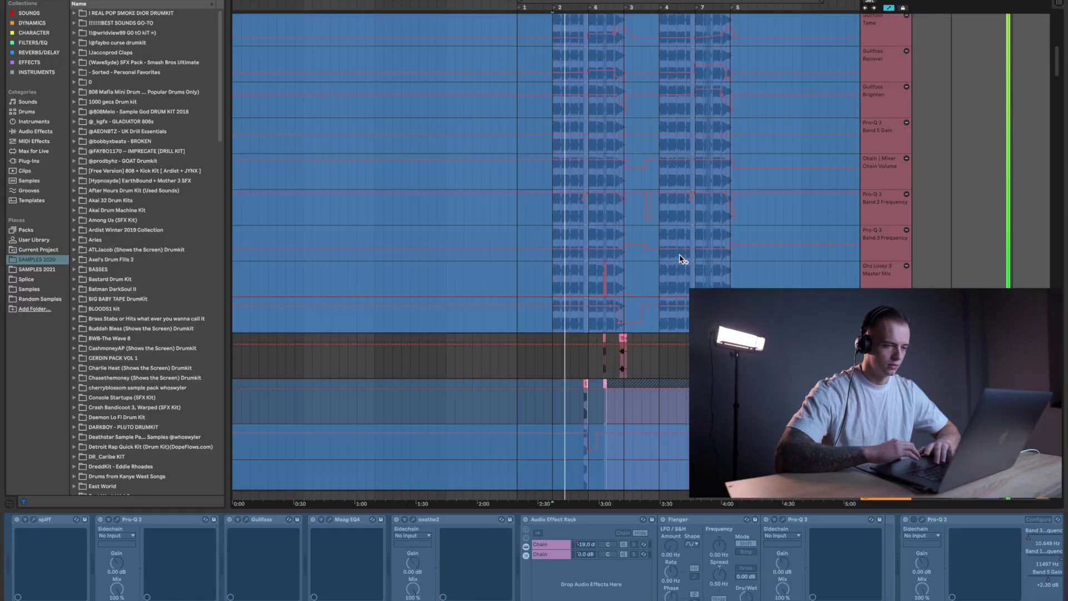
scroll(679, 260, up, 5)
scroll(680, 260, left, 6)
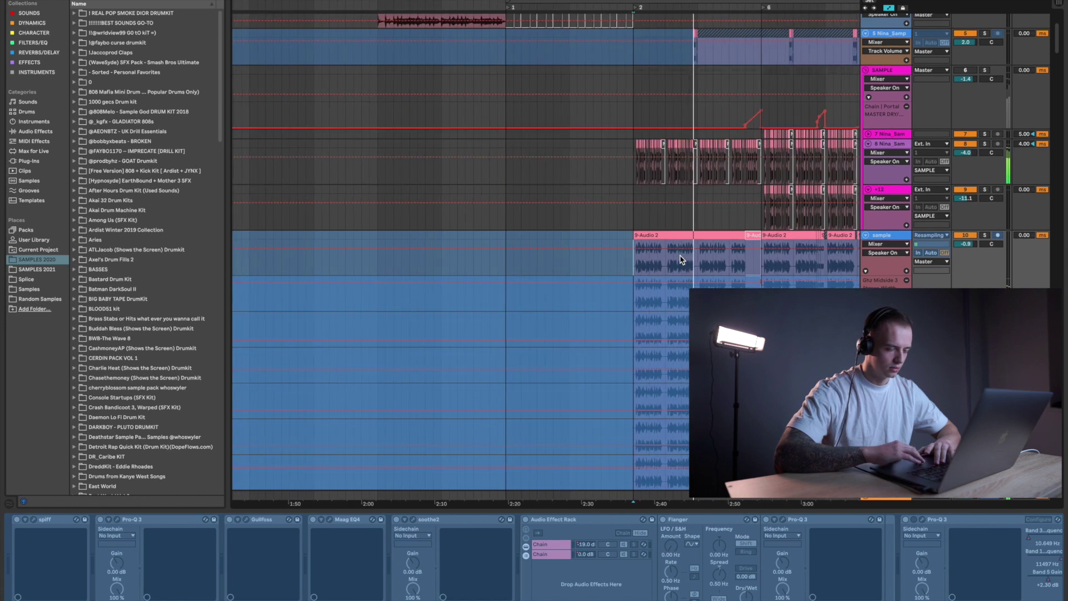
scroll(680, 260, right, 3)
scroll(680, 259, down, 2)
right_click(895, 238)
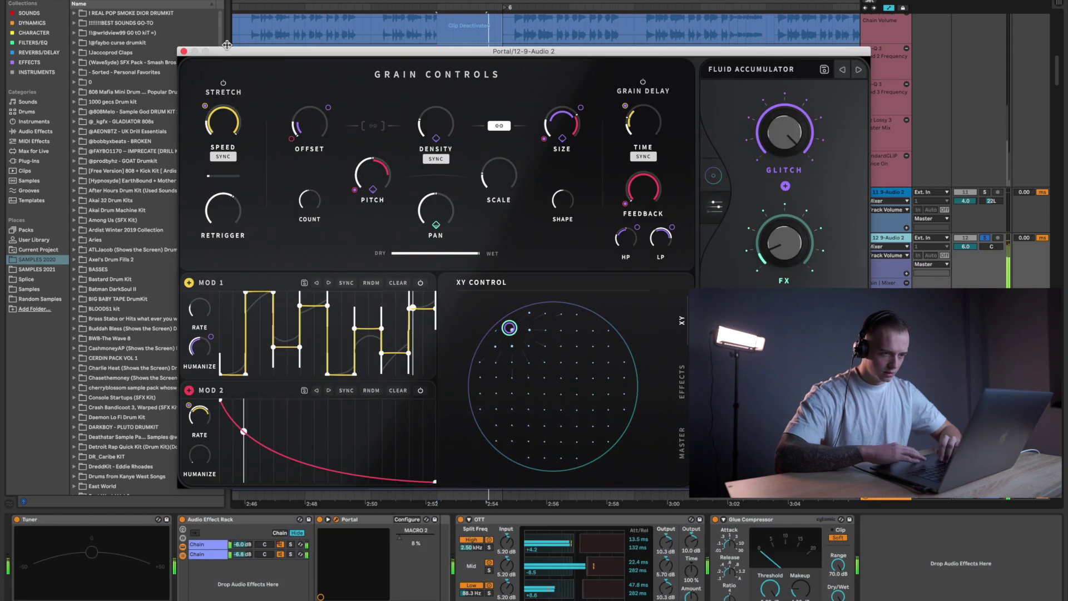
- Close the Portal window of the 12 9-Audio 2 track and inspect the transposition of the clips on track 13
click(183, 51)
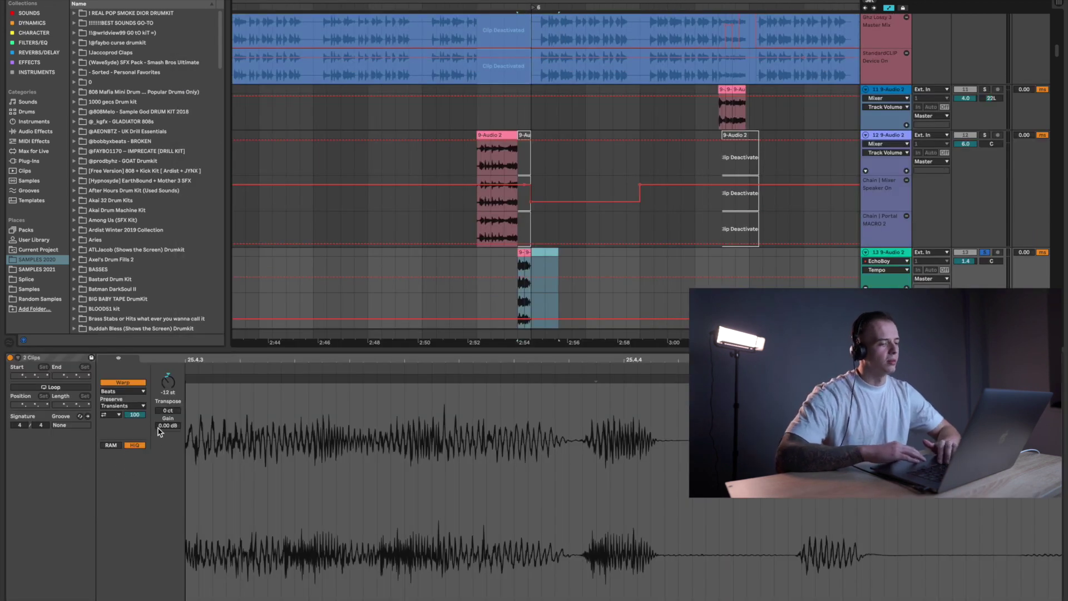
click(167, 393)
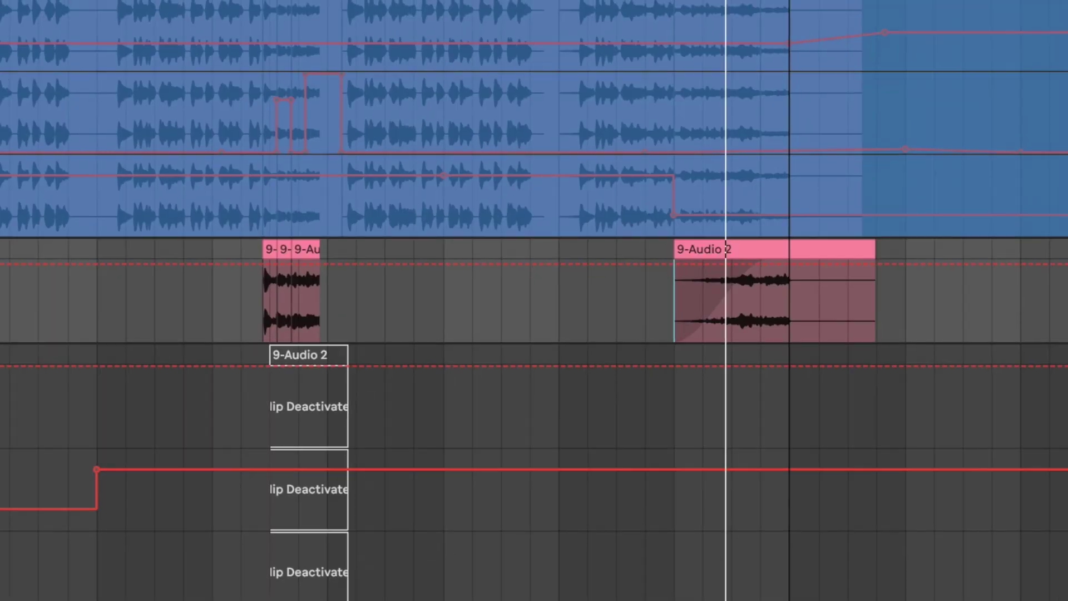
- Review the StandardCLIP settings on the sample track and close the plugin window
scroll(862, 347, up, 5)
scroll(519, 238, up, 3)
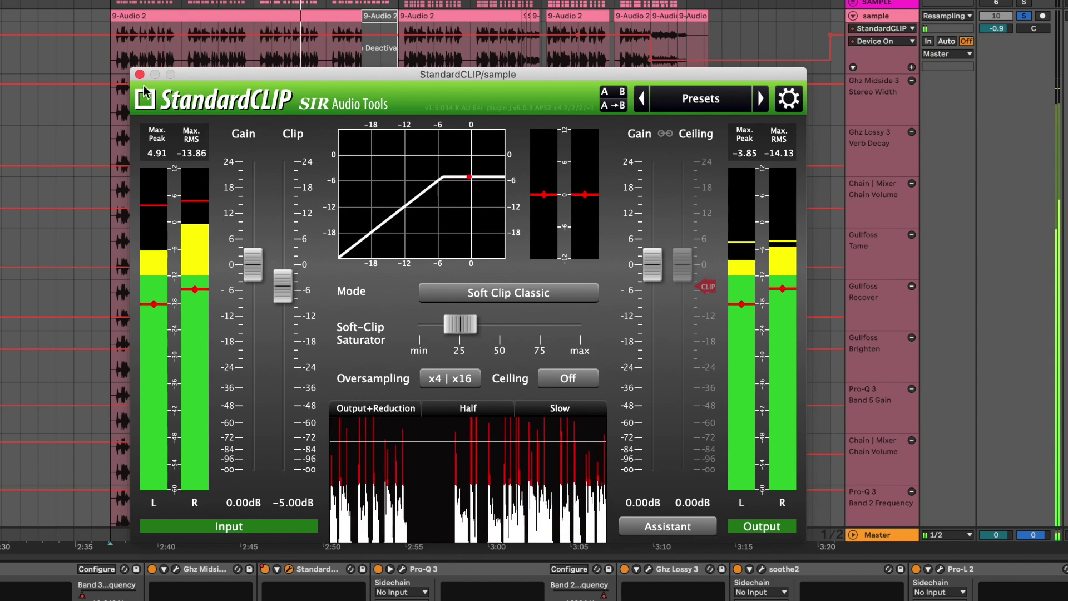
click(140, 74)
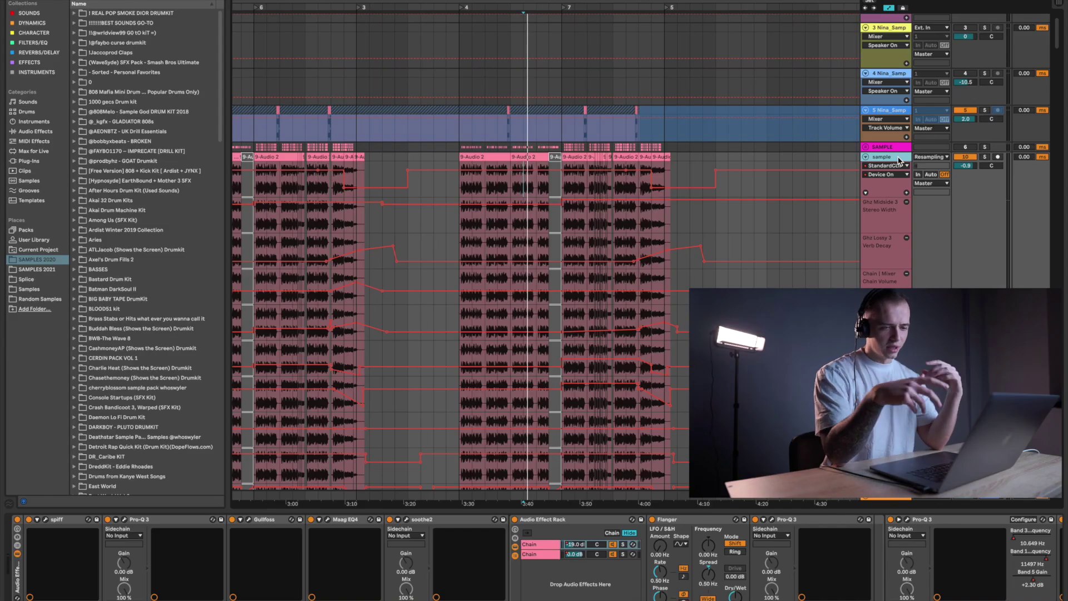
right_click(900, 162)
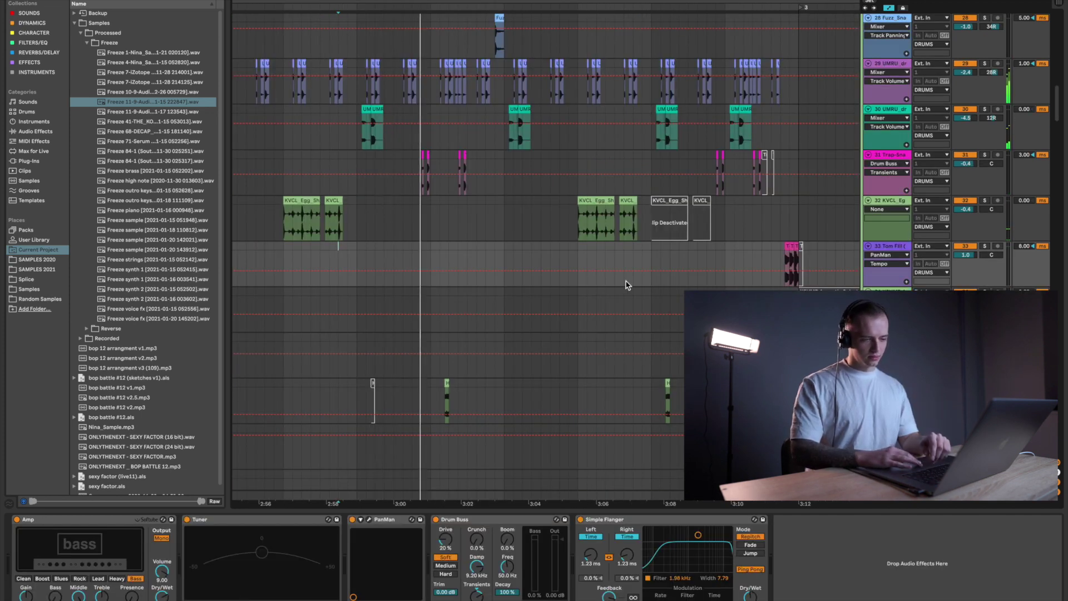
- Examine the percussion clips and their layering across the tracks of the DRUMS group
scroll(591, 287, up, 3)
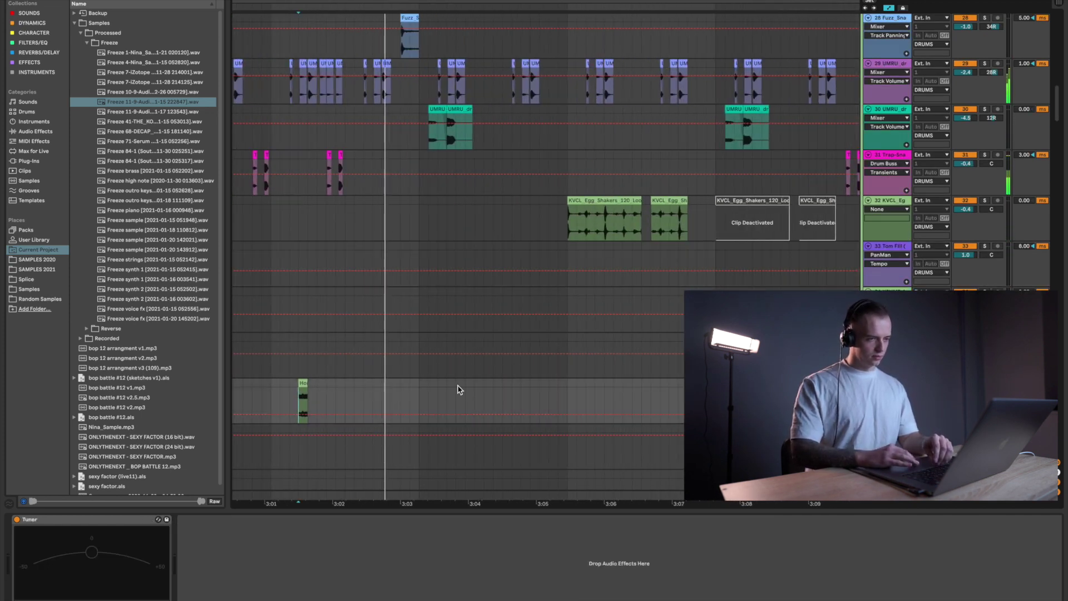
scroll(458, 389, up, 5)
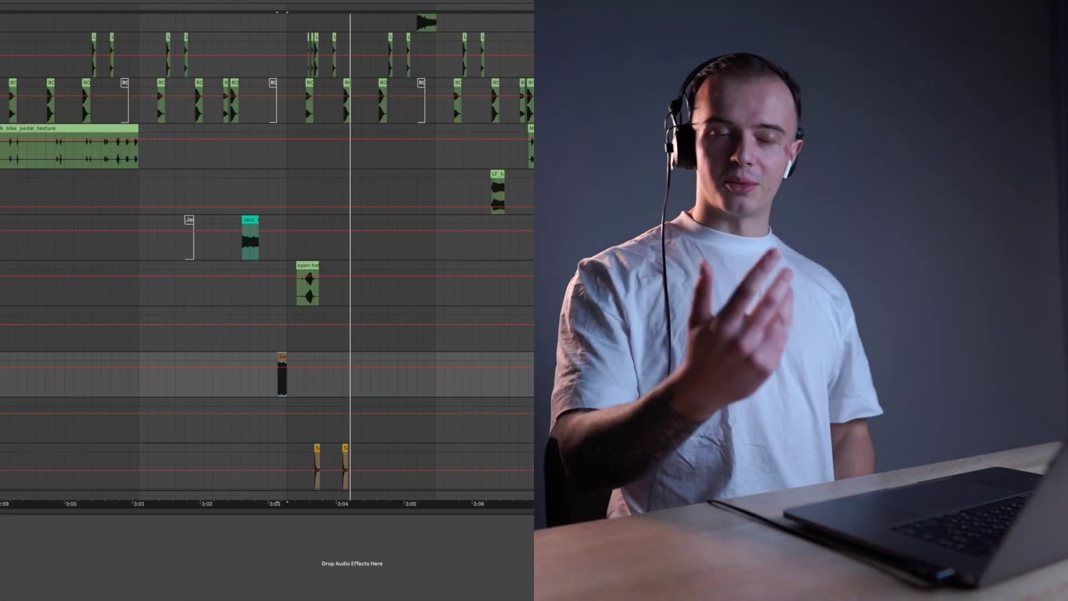
scroll(273, 410, down, 4)
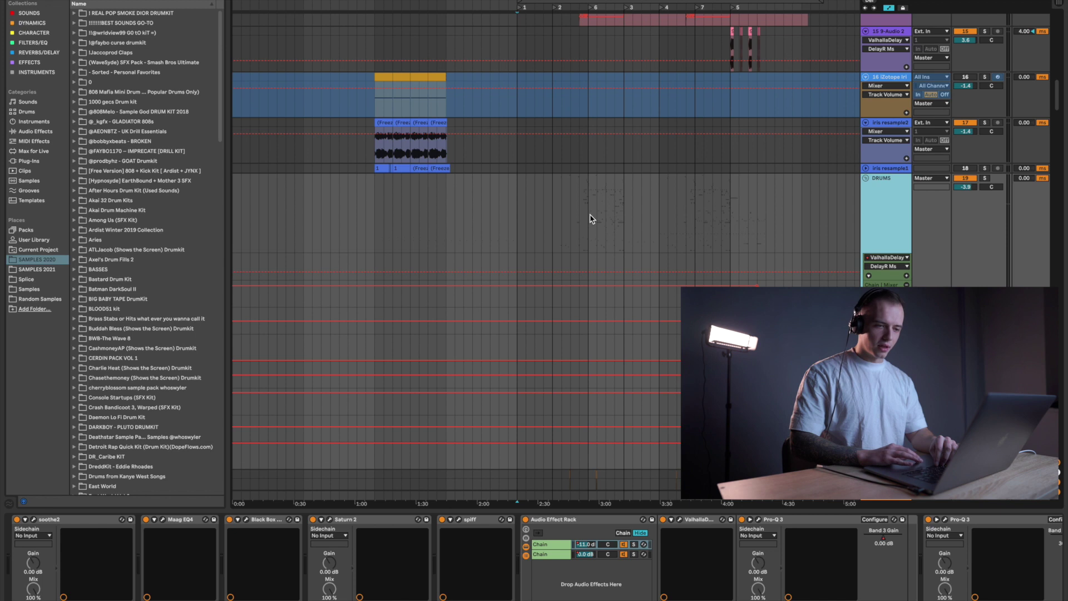
scroll(556, 201, down, 3)
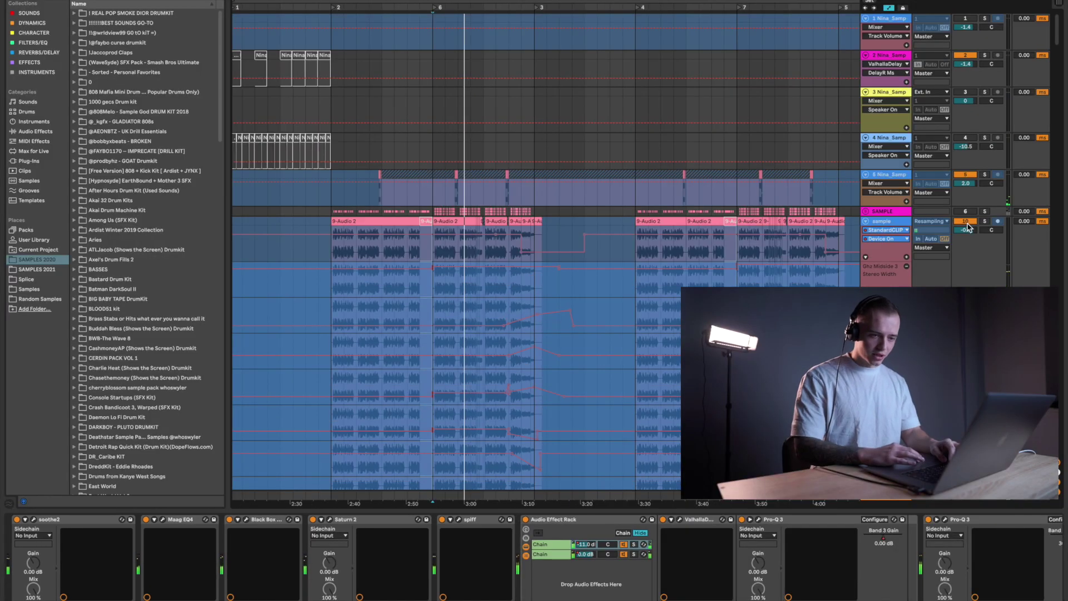
- Select the DRUMS group and look through its tracks and the bass and FX tracks further down
scroll(884, 234, down, 15)
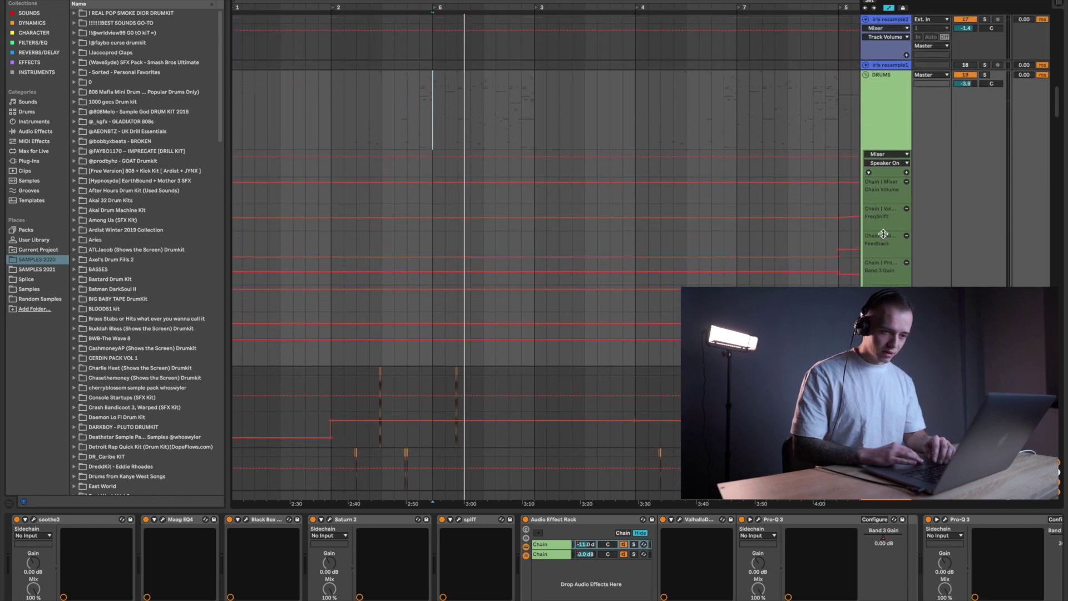
click(887, 143)
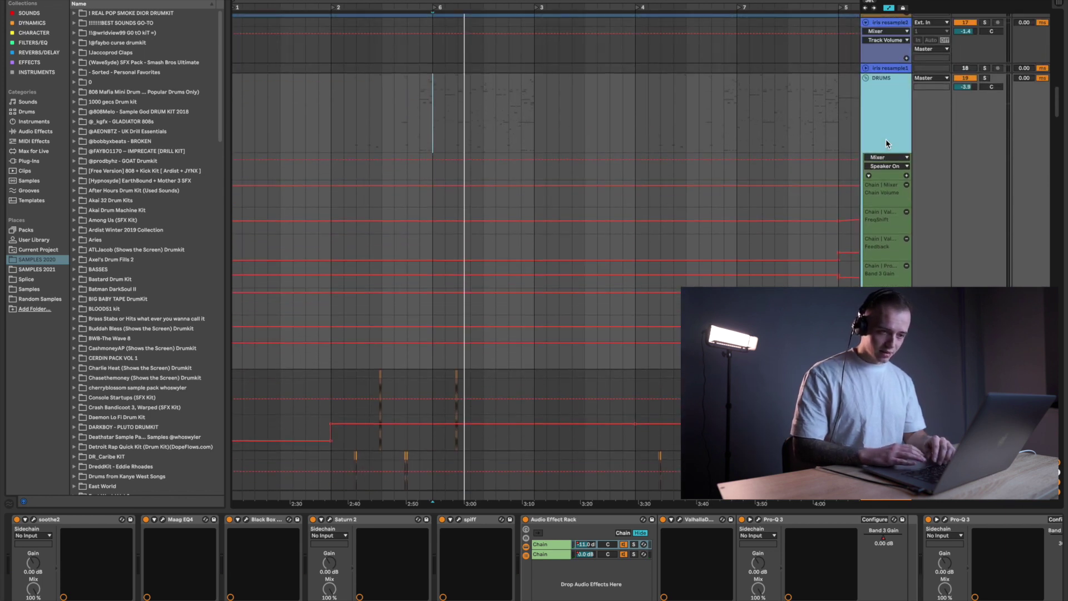
scroll(665, 408, down, 20)
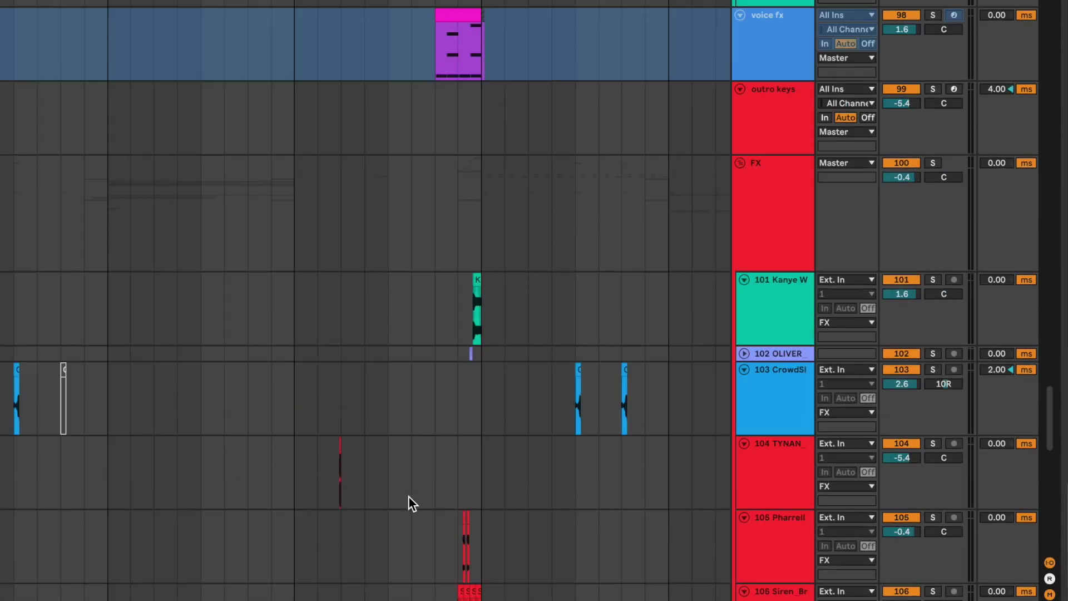
scroll(409, 496, up, 10)
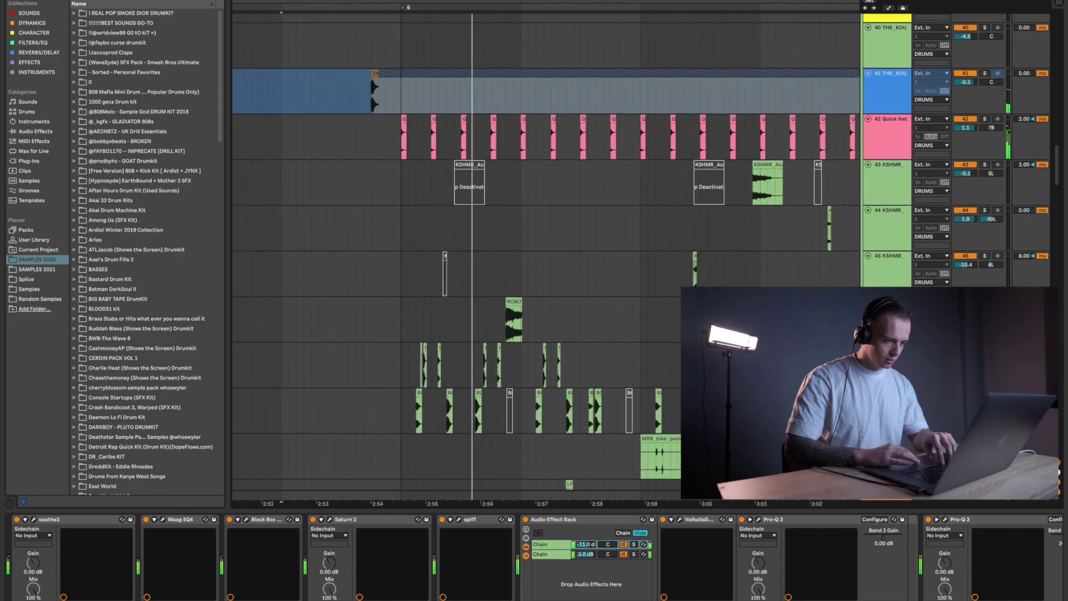
scroll(545, 256, down, 20)
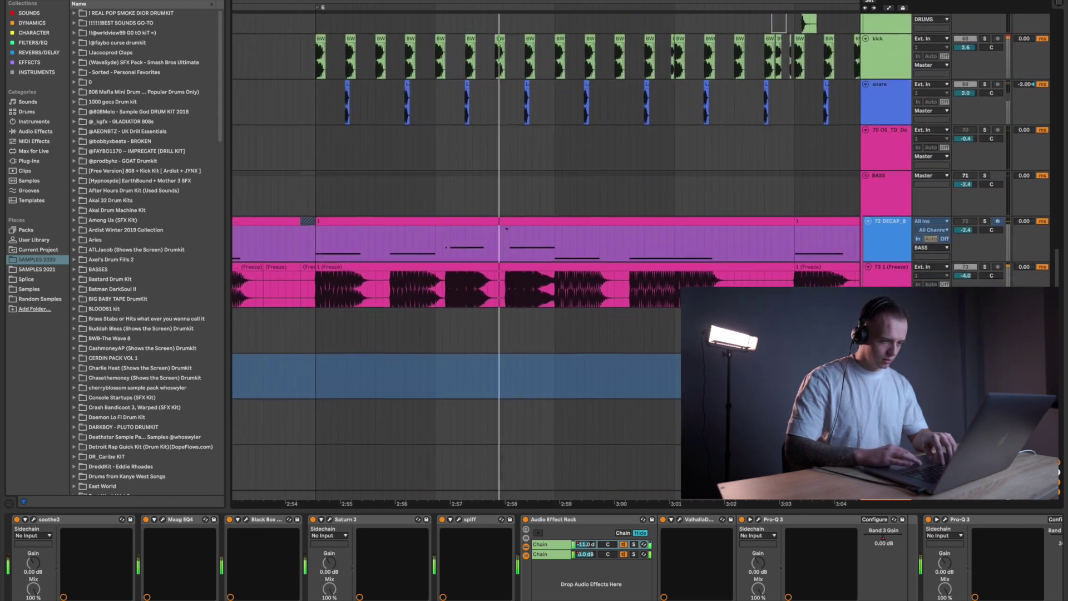
scroll(545, 255, up, 1)
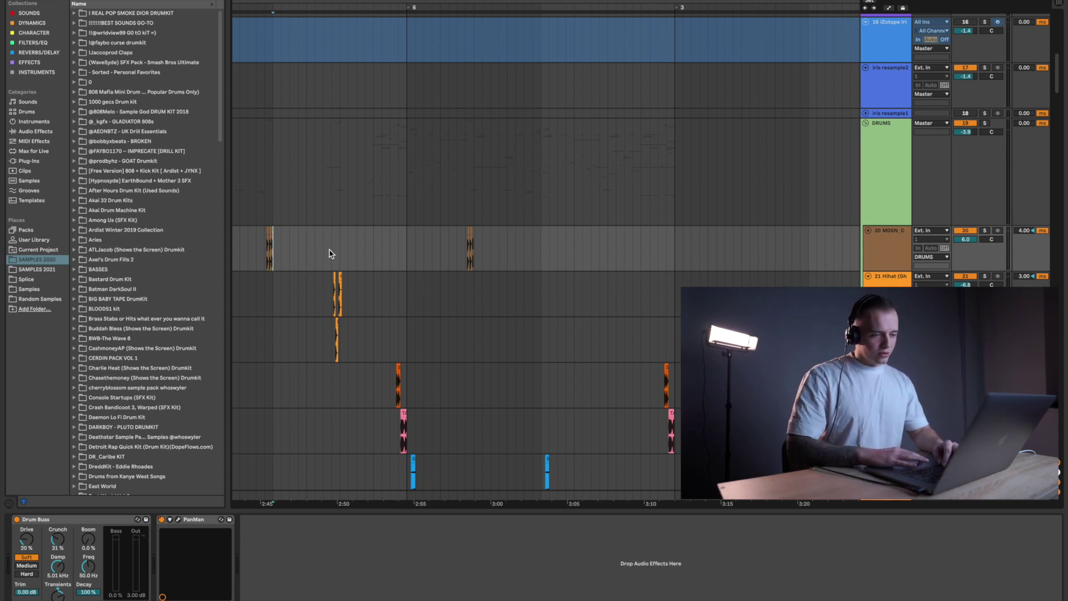
- Play the arrangement around marker 6 and examine the hi-hat, snare and percussion layers in the DRUMS group
click(390, 259)
key(minus)
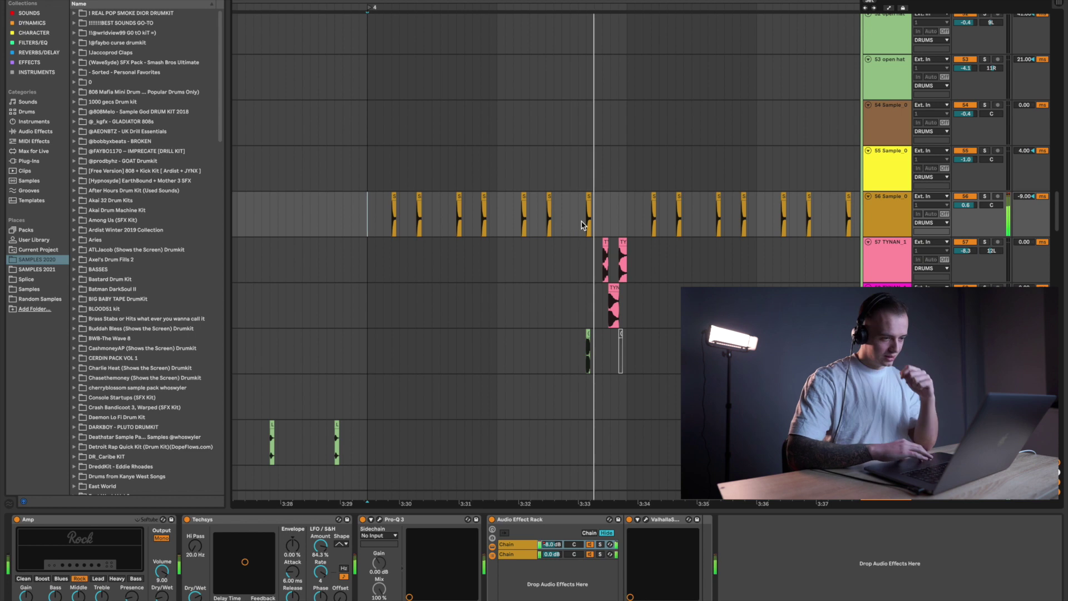
scroll(636, 291, down, 4)
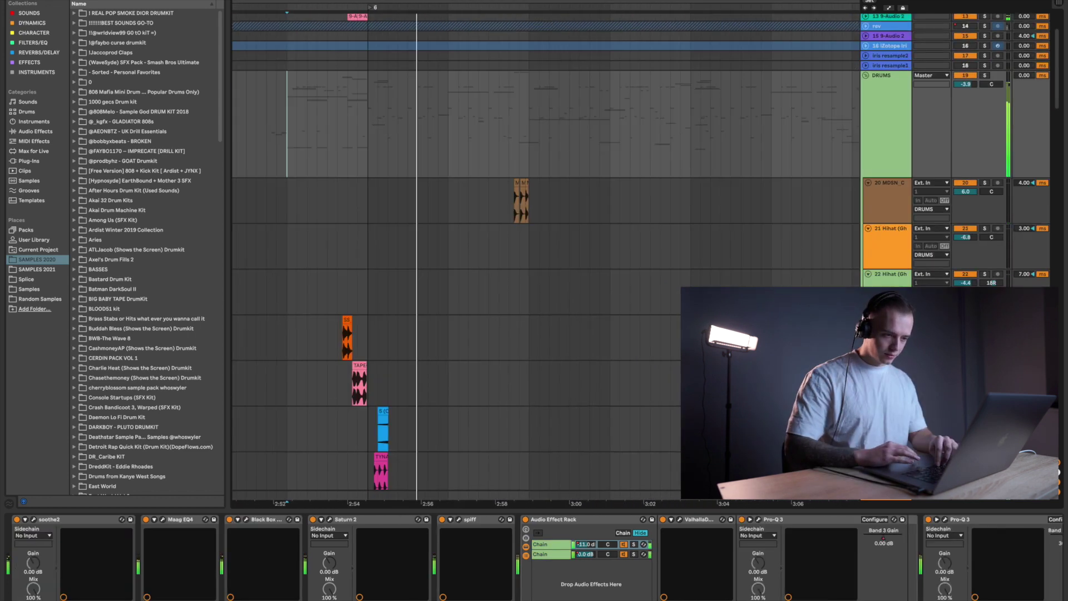
scroll(545, 259, down, 3)
scroll(745, 259, down, 3)
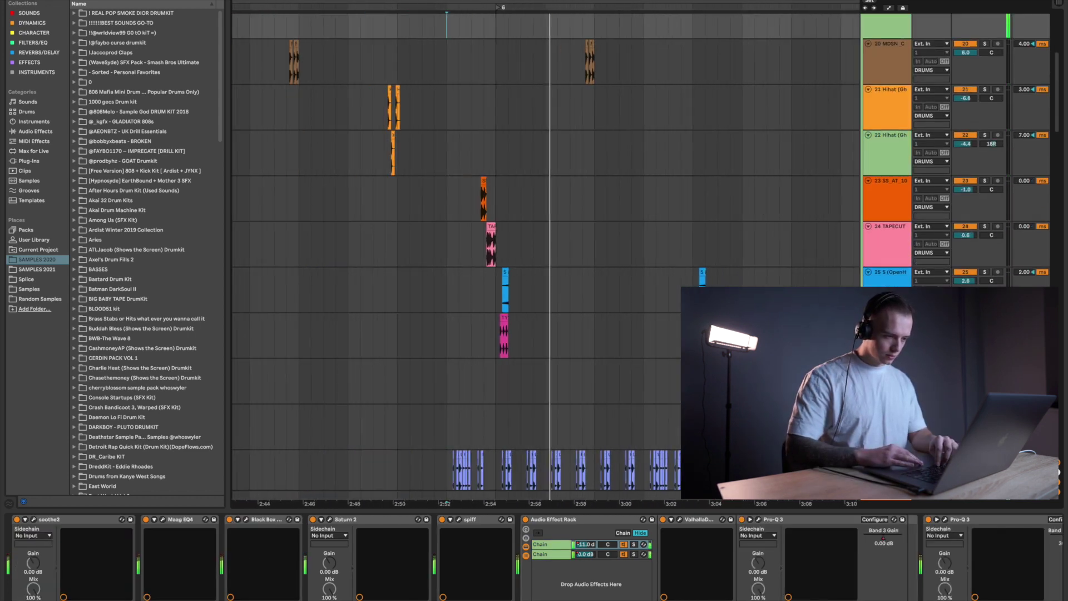
scroll(546, 259, down, 5)
scroll(545, 256, down, 15)
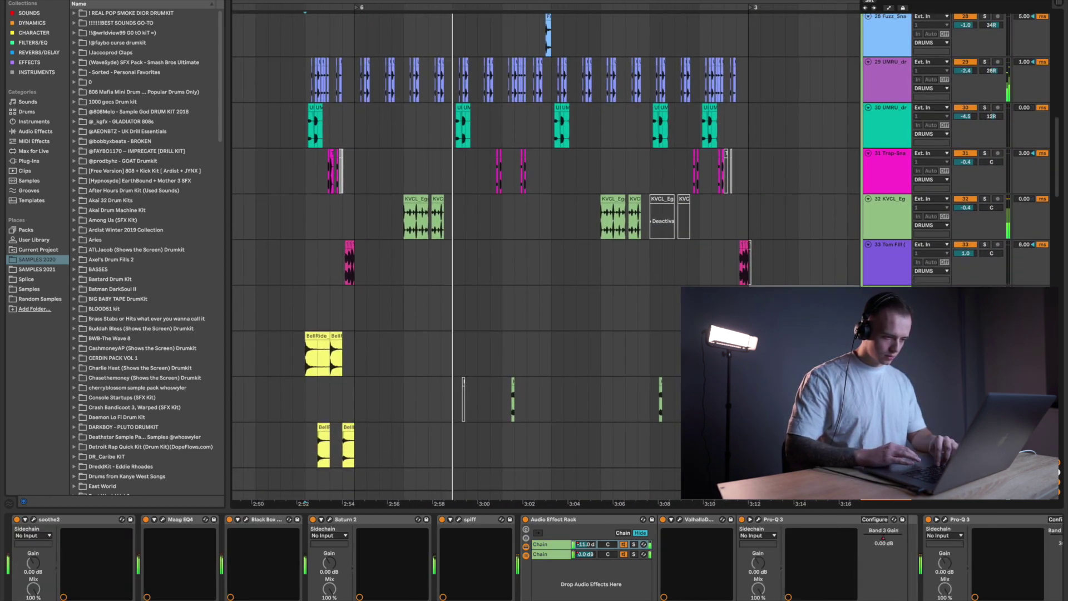
scroll(652, 305, up, 3)
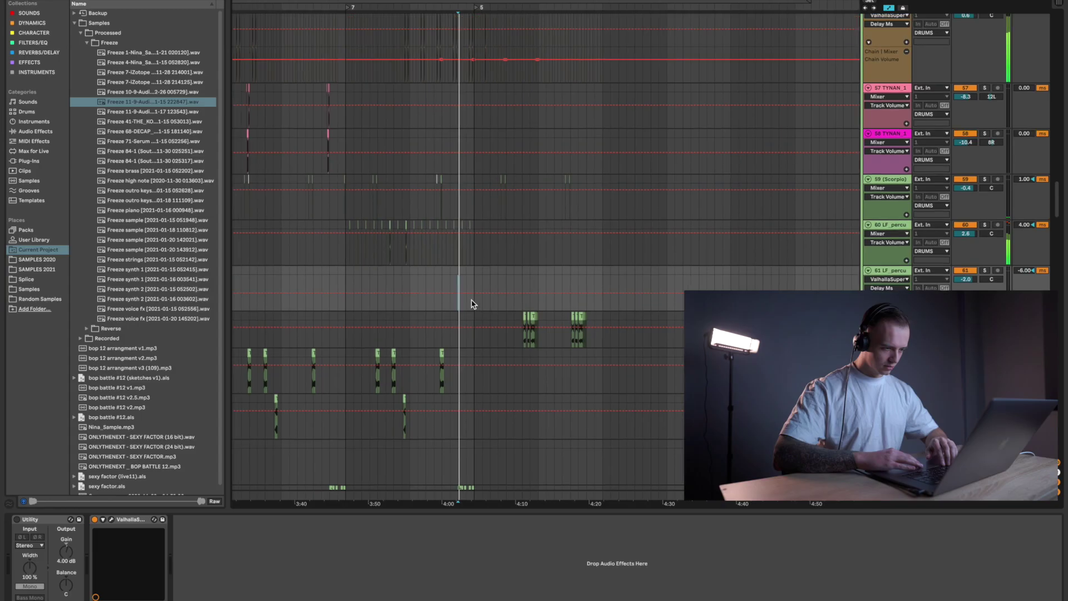
- Examine the outro percussion tracks around marker 5 and show the kick track's devices
scroll(470, 302, down, 8)
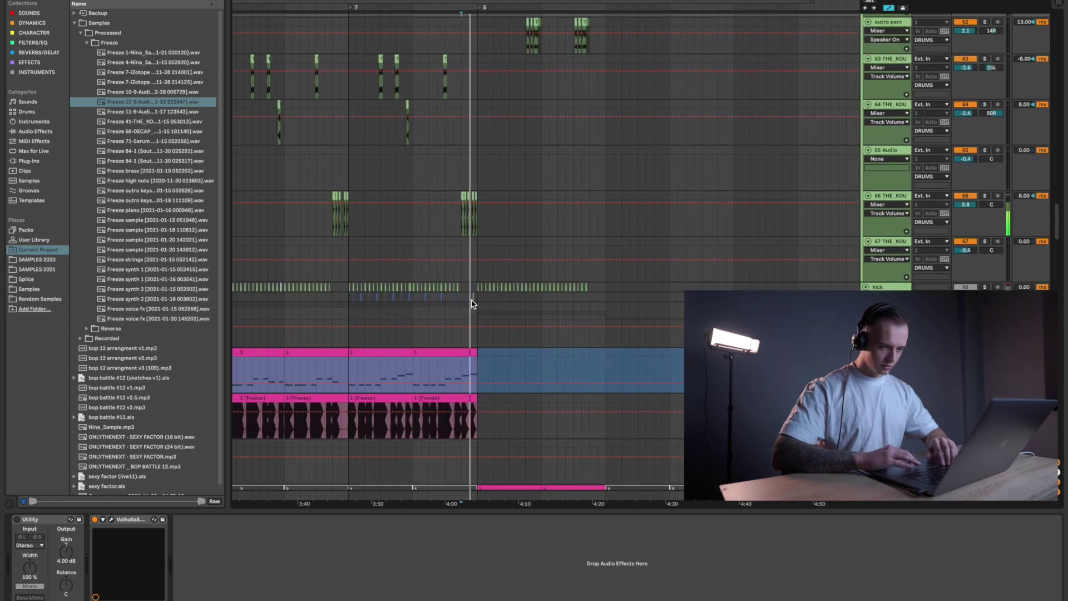
click(899, 287)
scroll(898, 287, up, 20)
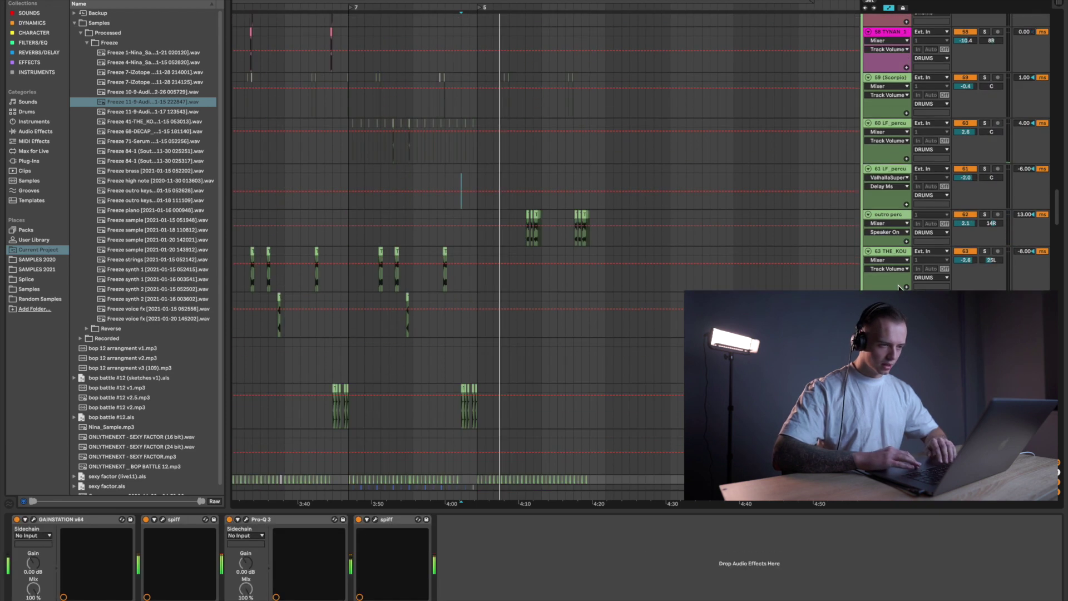
- Inspect the DRUMS group's effect devices and outro automation, and set playback to just before marker 5
click(877, 229)
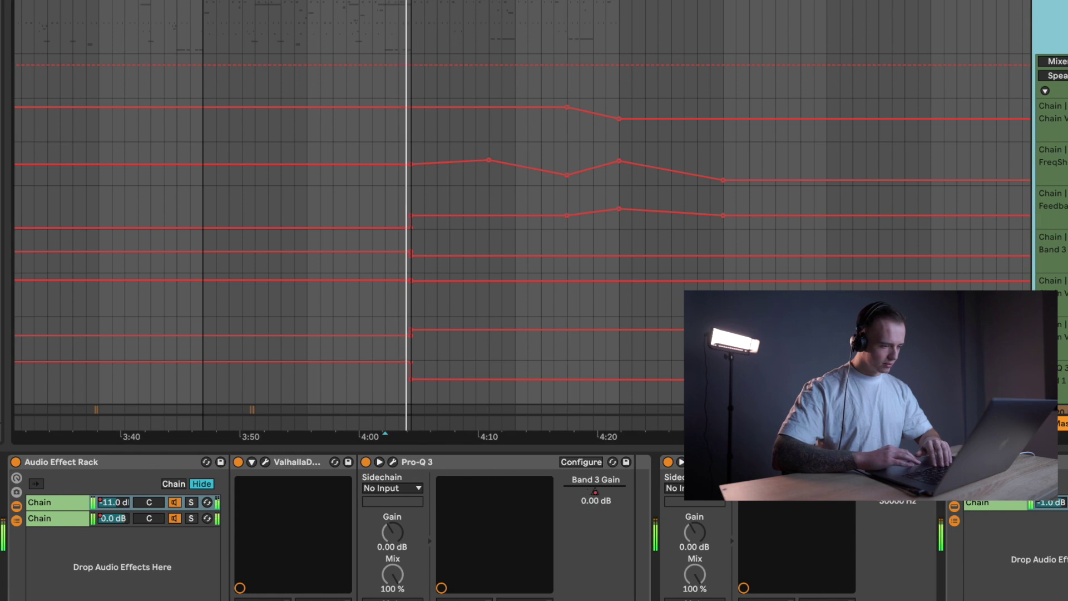
click(928, 519)
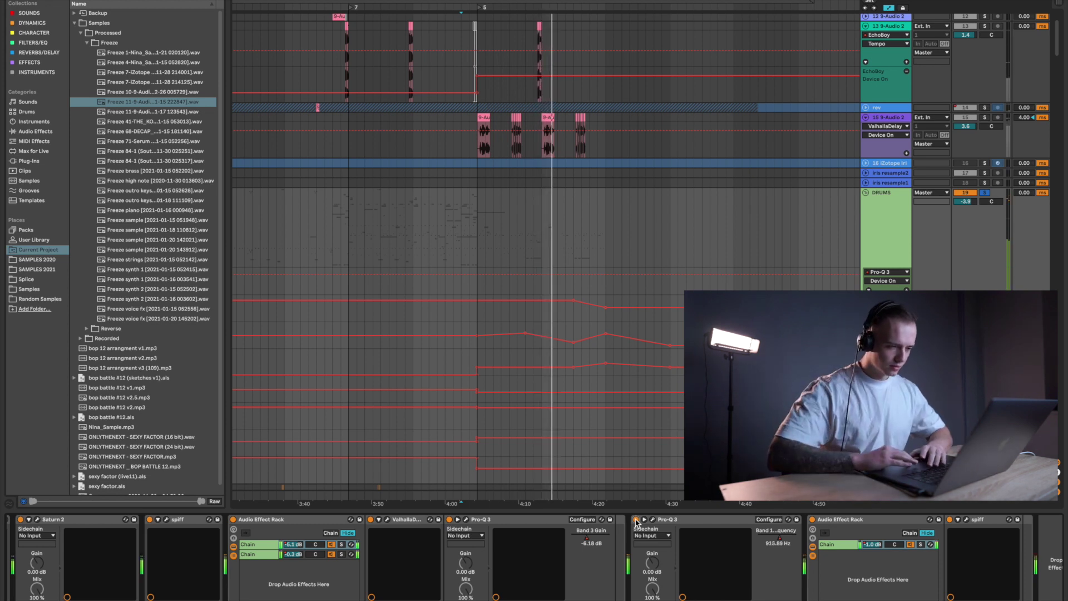
scroll(653, 221, down, 2)
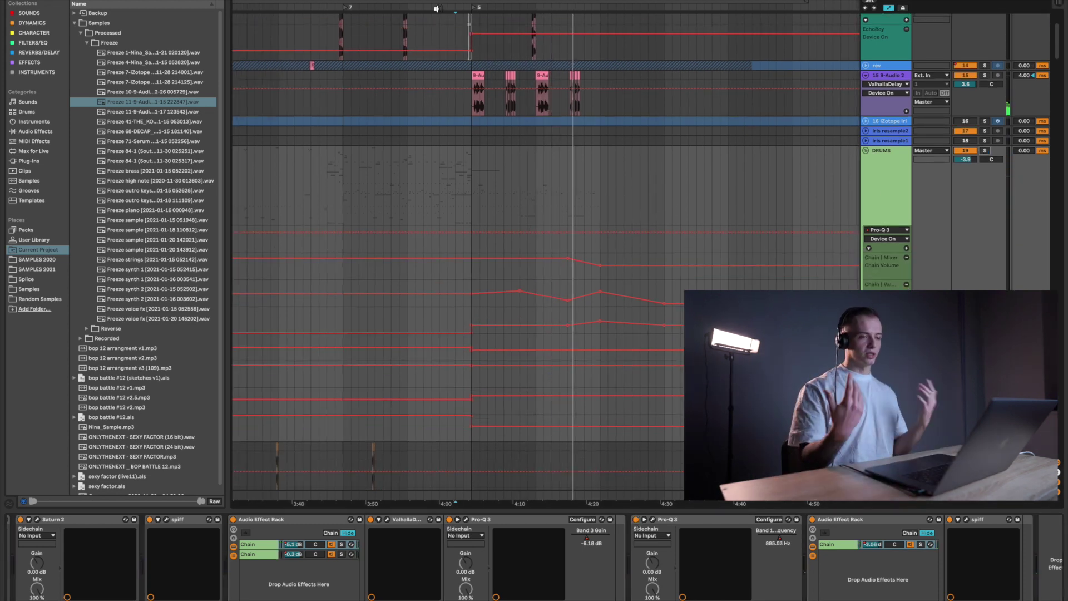
click(437, 8)
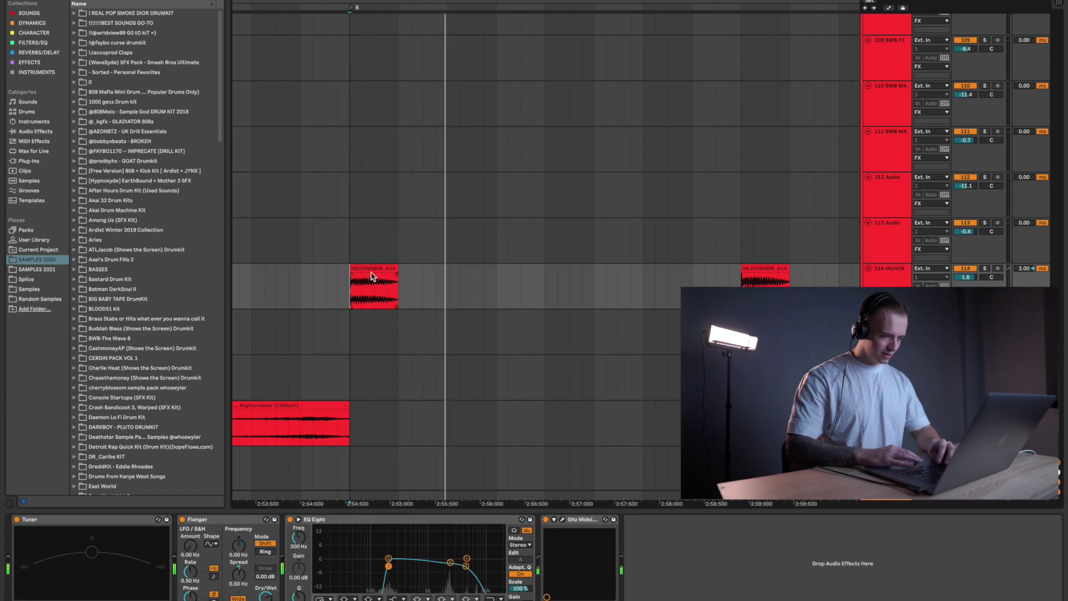
- Select the kick clip at marker 6 on track 114 of the FX group
click(372, 274)
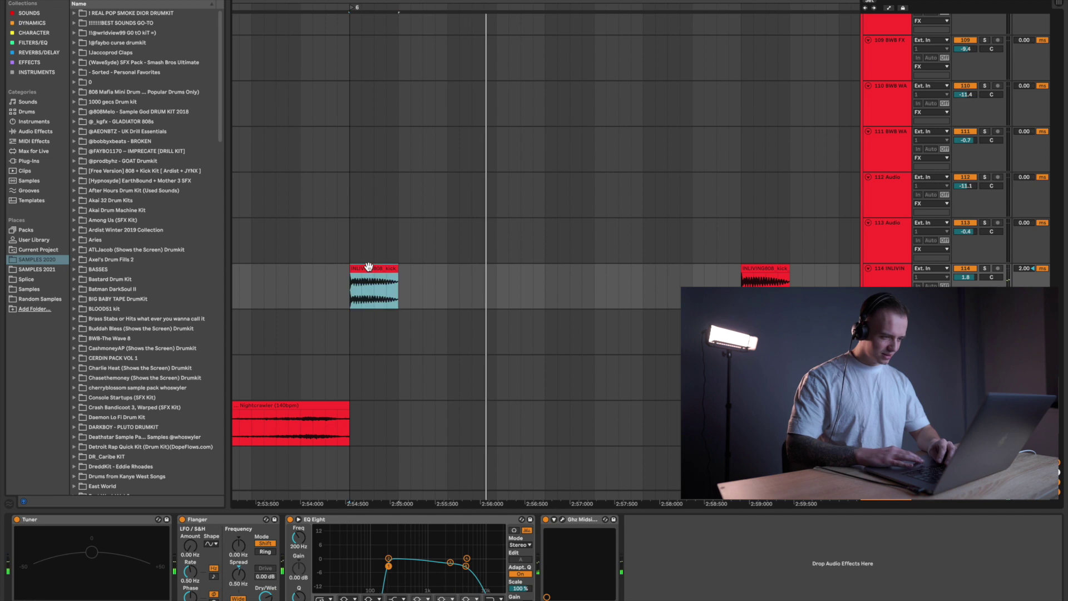
- Locate the source sample of track 114's kick clip in the browser, and play the clip at marker 6
right_click(369, 269)
click(418, 382)
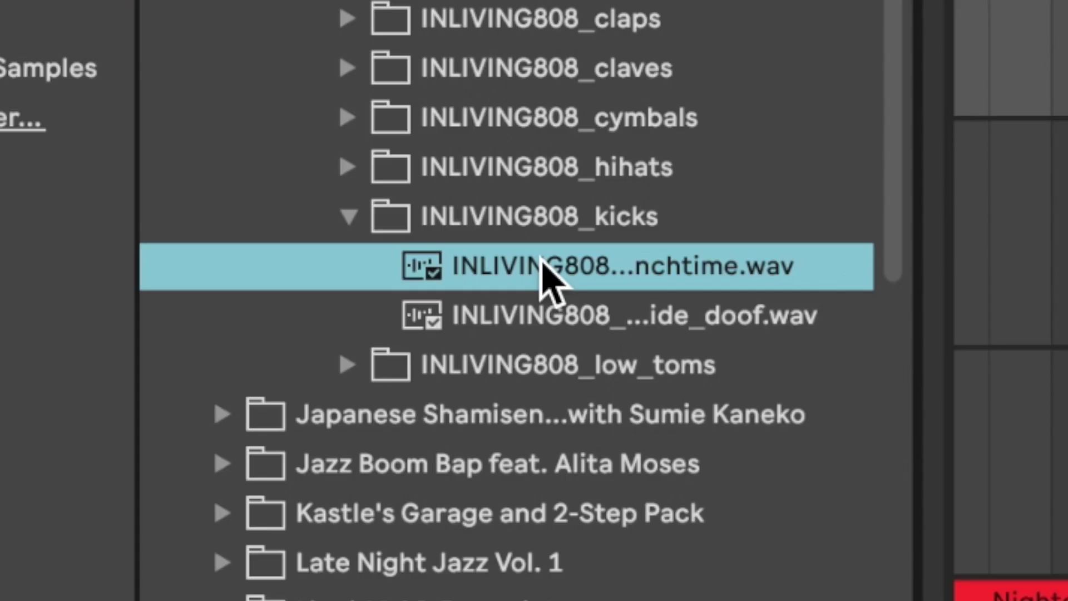
click(356, 287)
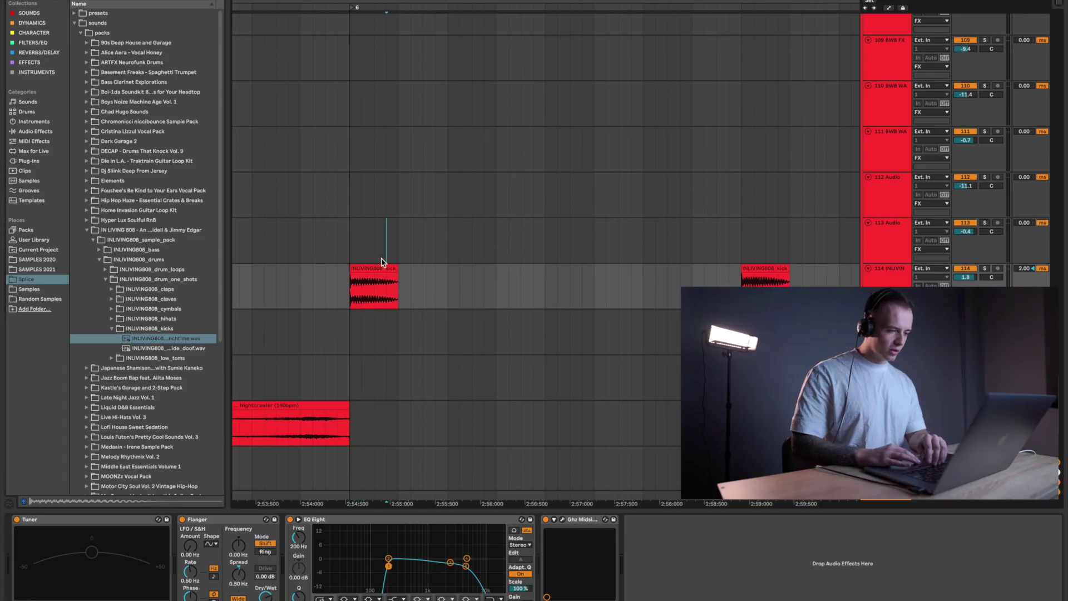
click(382, 267)
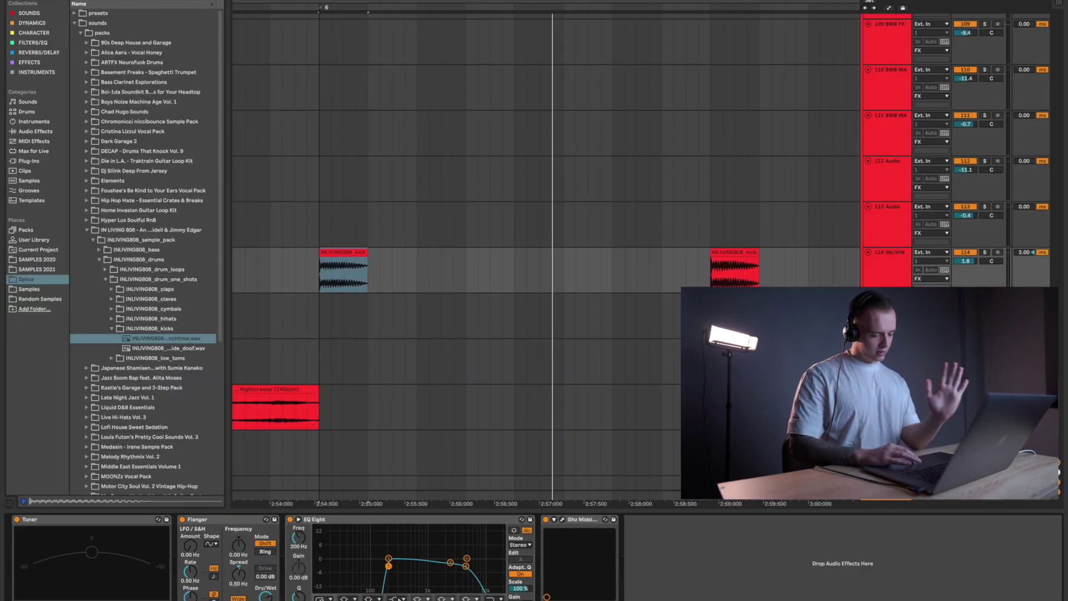
key(space)
key(space)
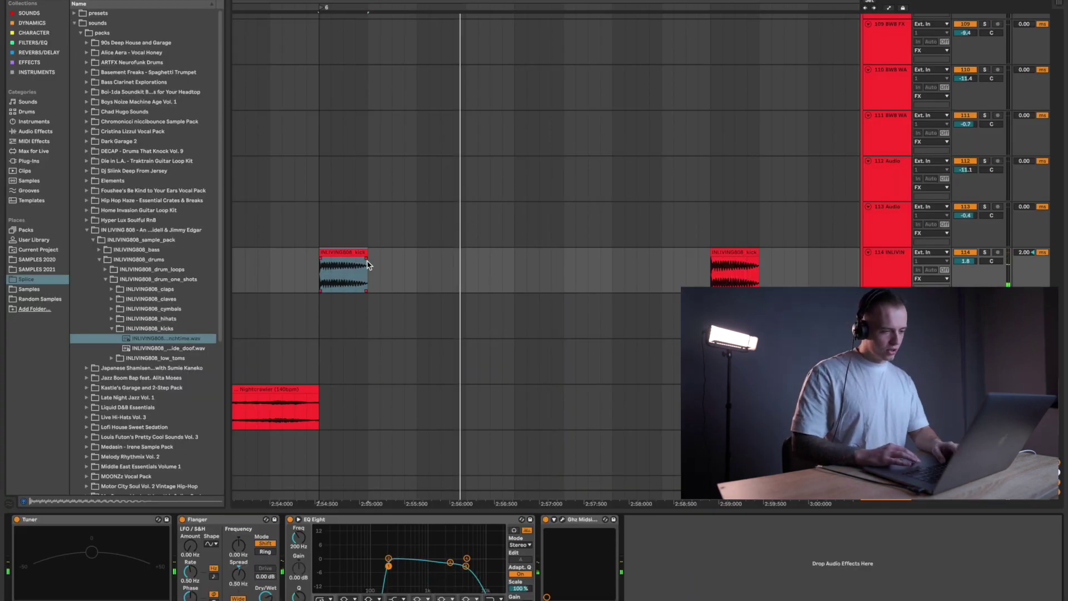
- Play the kick clips on track 114 and examine the sample settings of the clip near 2:59, ending on the device view
click(339, 249)
key(space)
scroll(460, 257, right, 4)
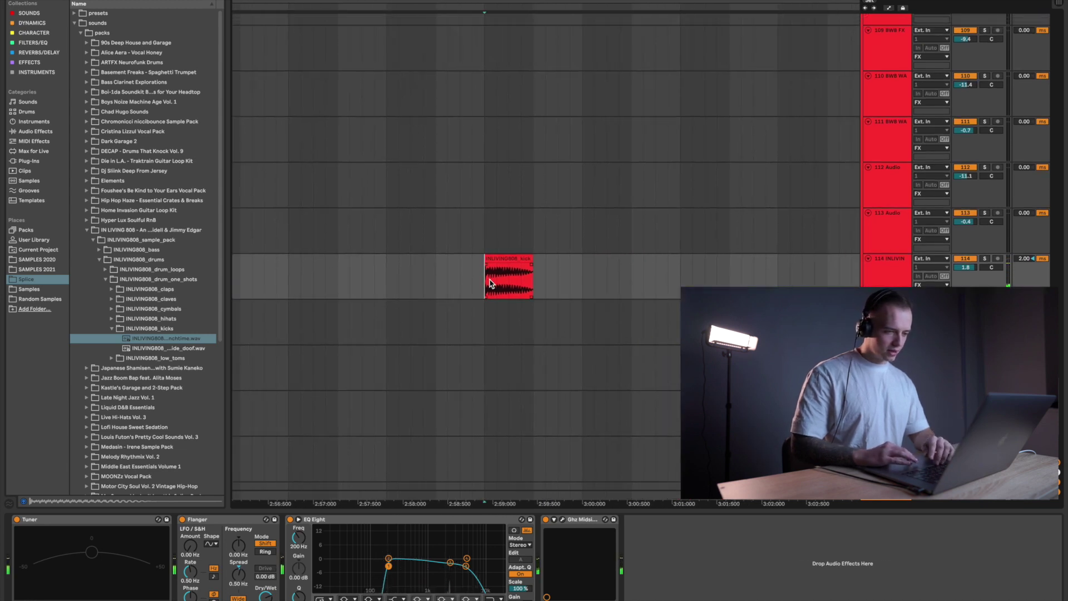
scroll(490, 287, right, 3)
double_click(463, 253)
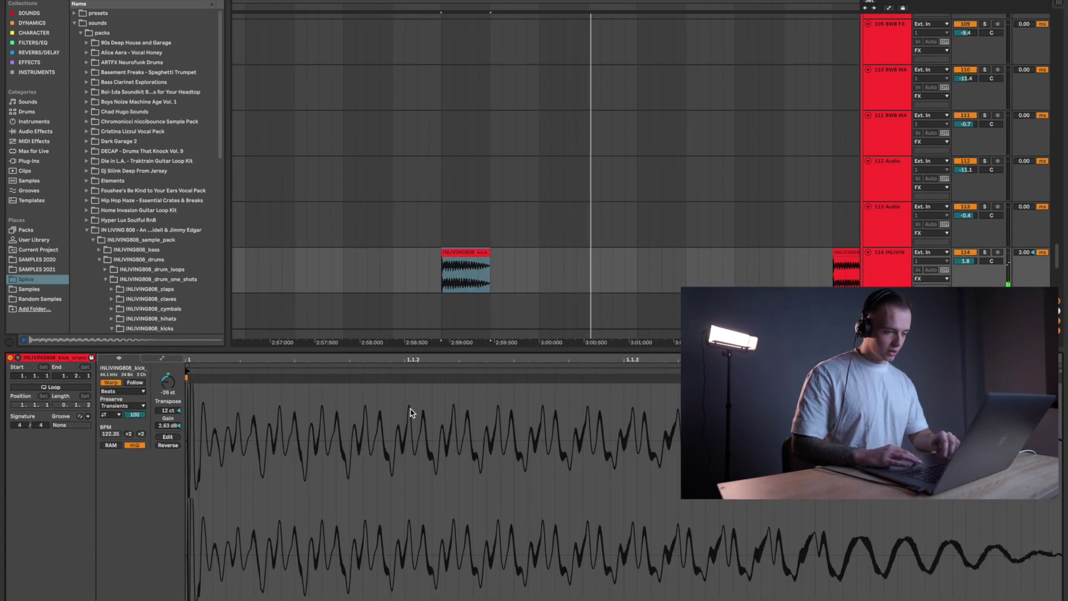
key(shift+Tab)
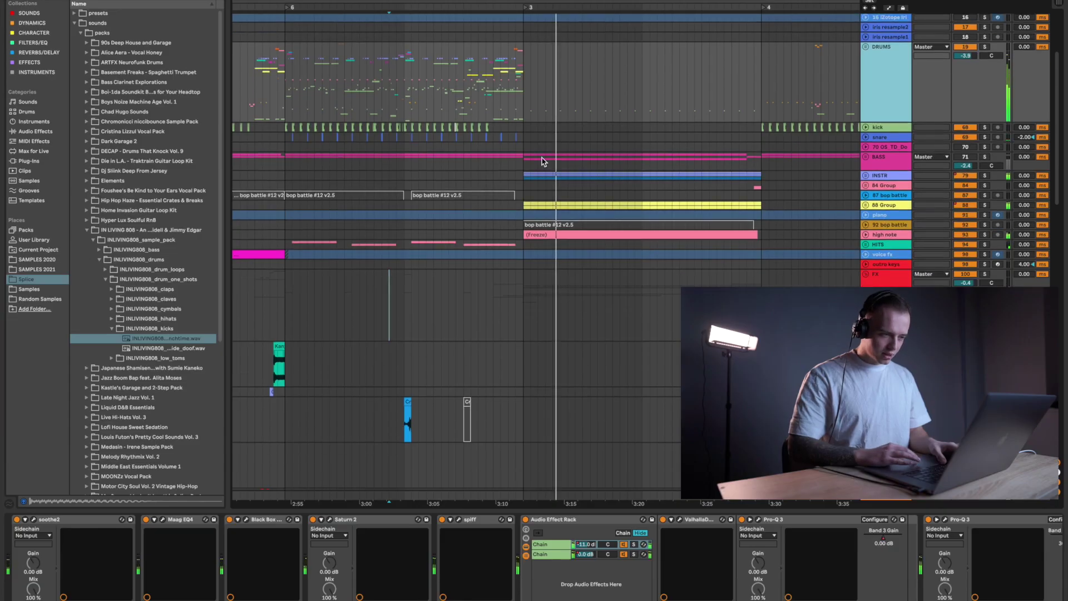
- Inspect the BASS and DRUMS groups' effect devices, and examine the sample chops leading into marker 6
click(410, 162)
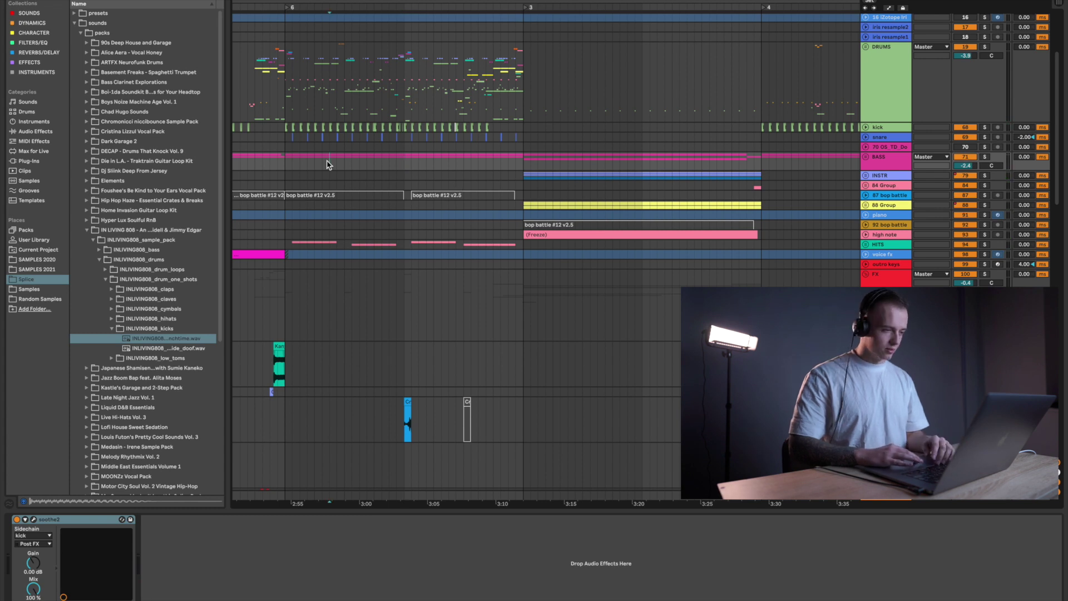
click(883, 82)
scroll(890, 68, up, 5)
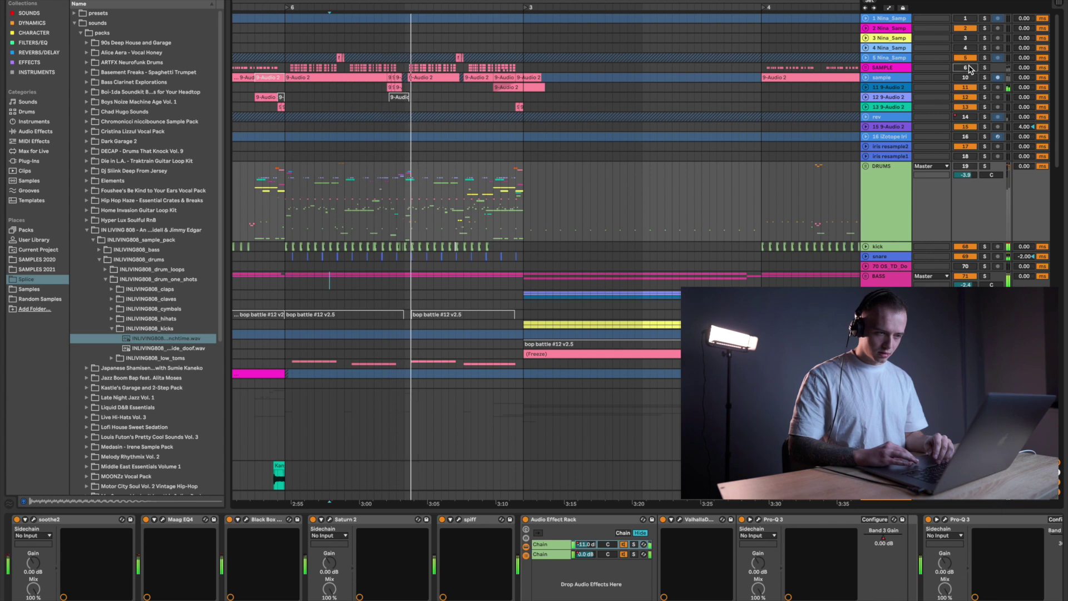
click(959, 71)
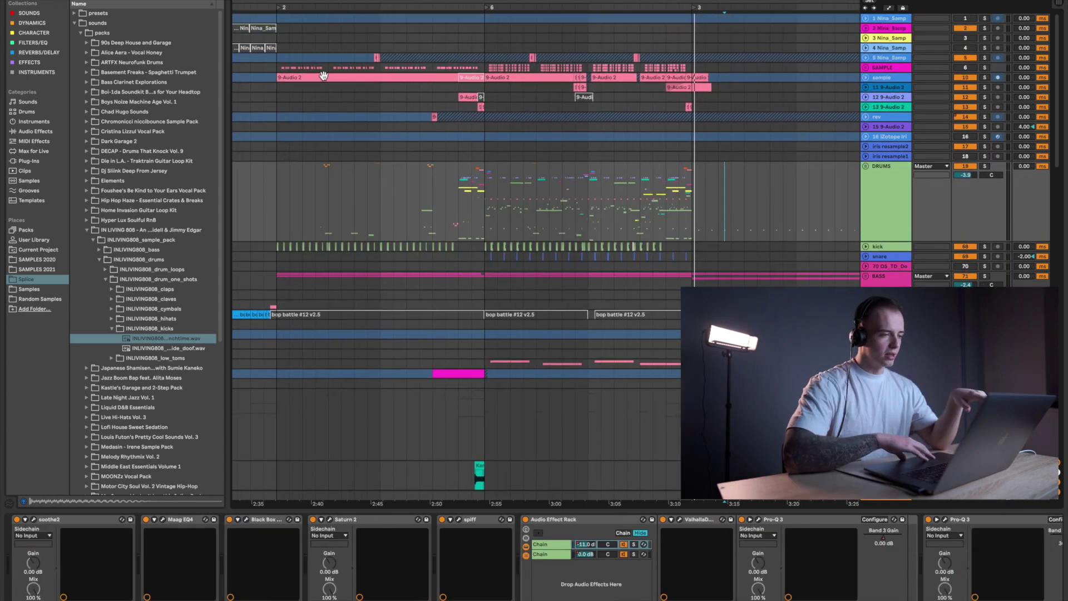
click(455, 90)
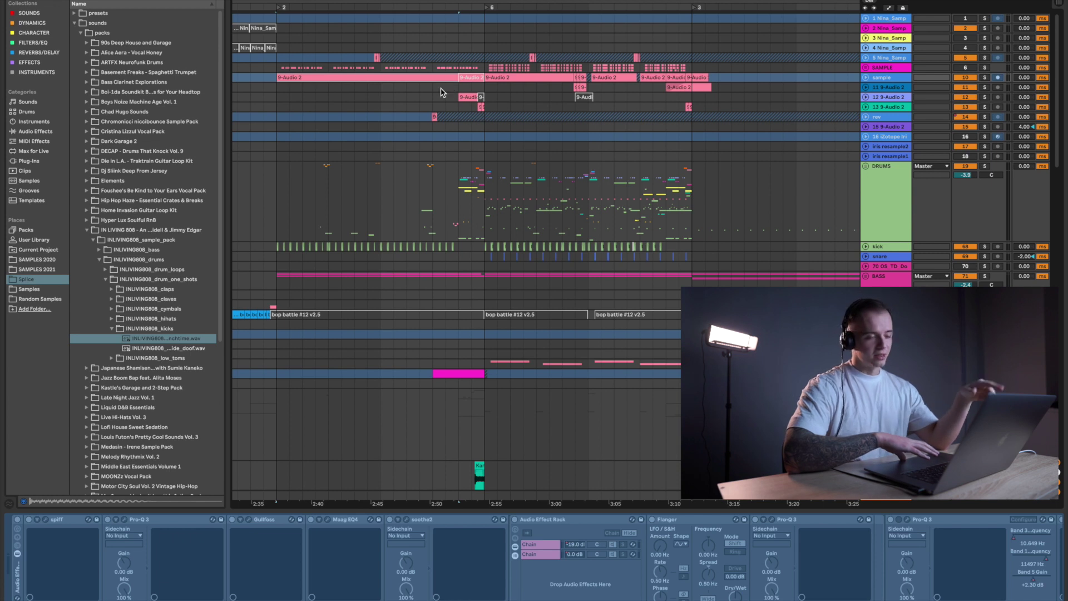
- Play the soloed voice fx clip that leads into marker 6
click(482, 209)
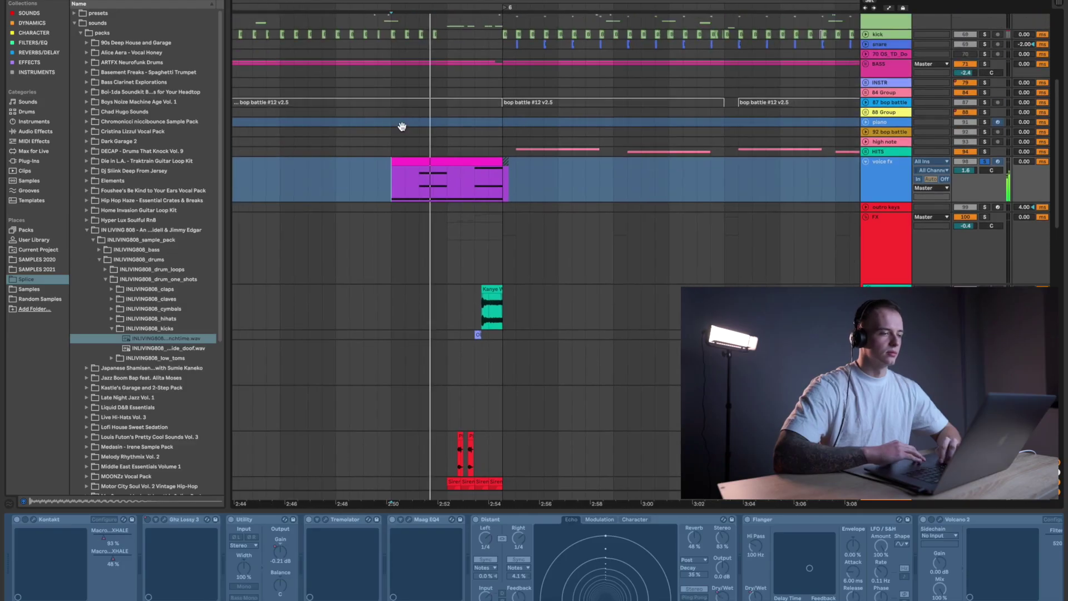
scroll(406, 128, up, 5)
click(424, 185)
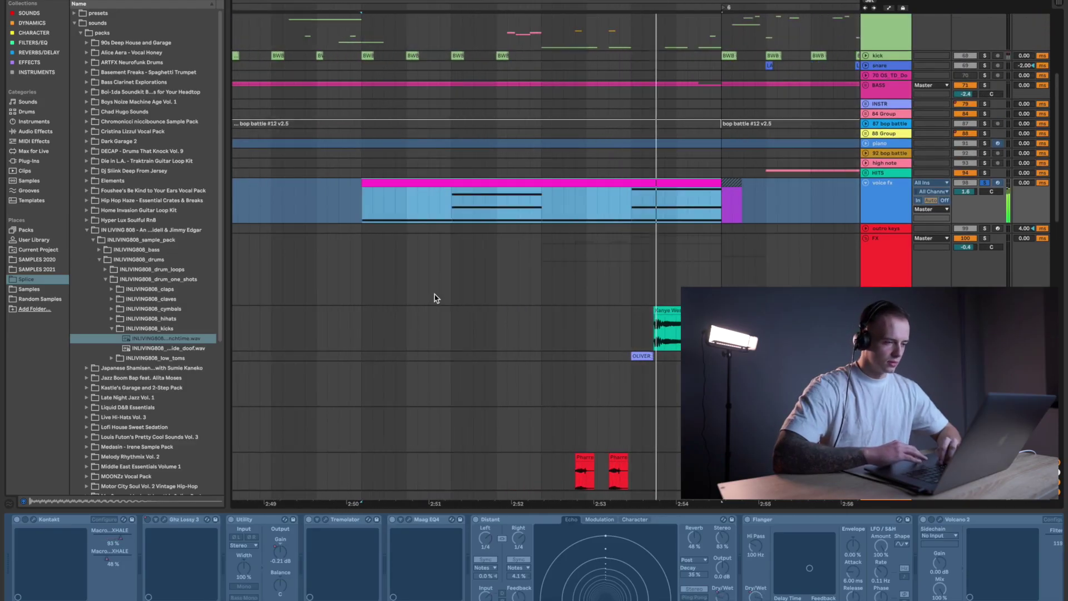
scroll(501, 184, down, 5)
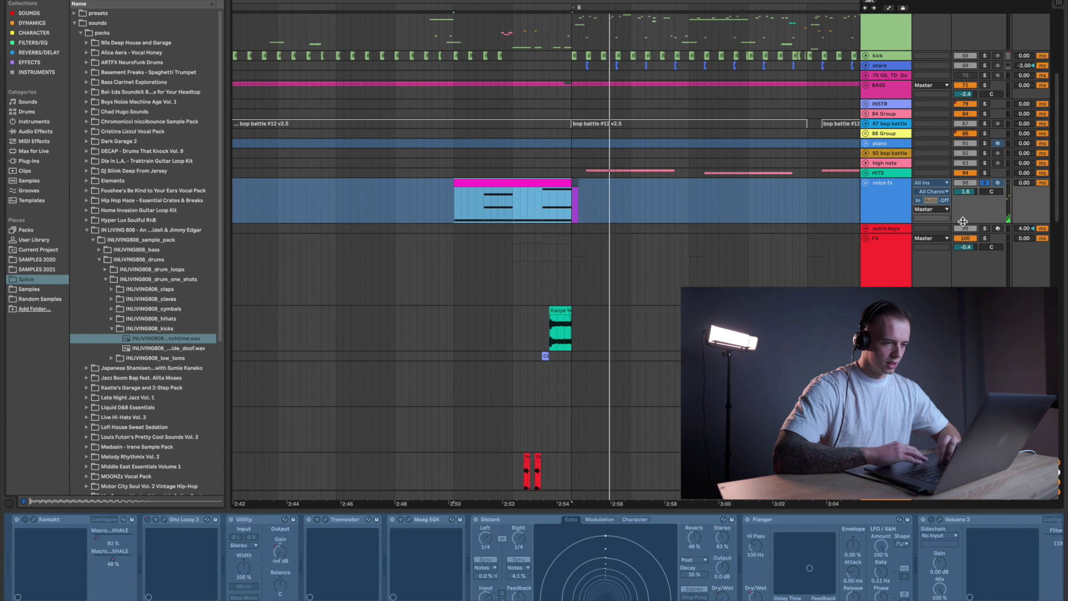
- Show the voice fx track's automation lanes and examine its clip automation and effect chain before marker 6
right_click(889, 188)
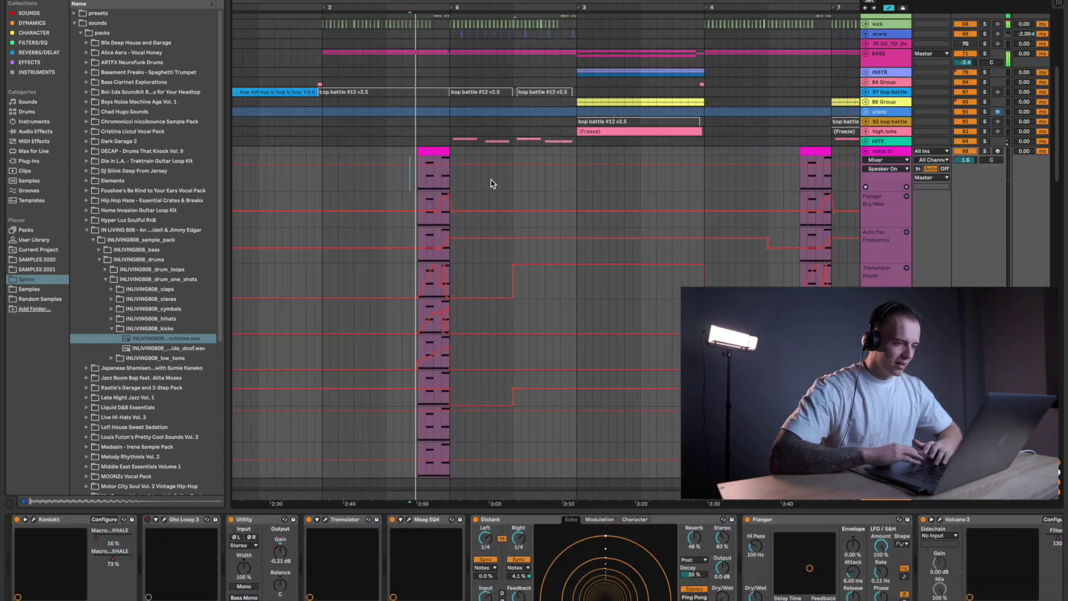
scroll(491, 182, up, 3)
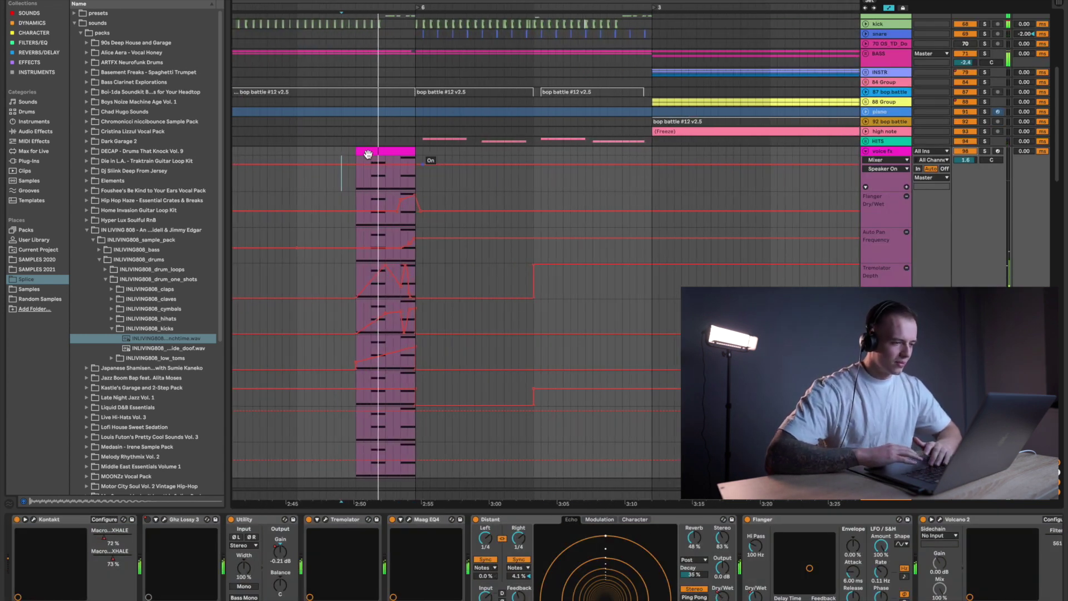
click(391, 155)
scroll(599, 573, right, 10)
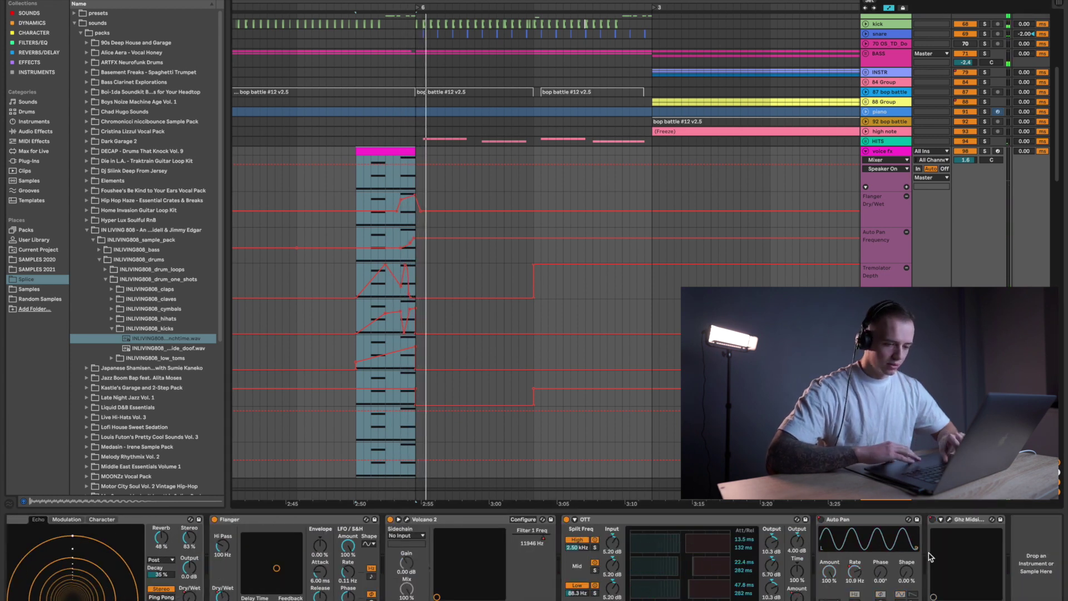
scroll(870, 538, left, 8)
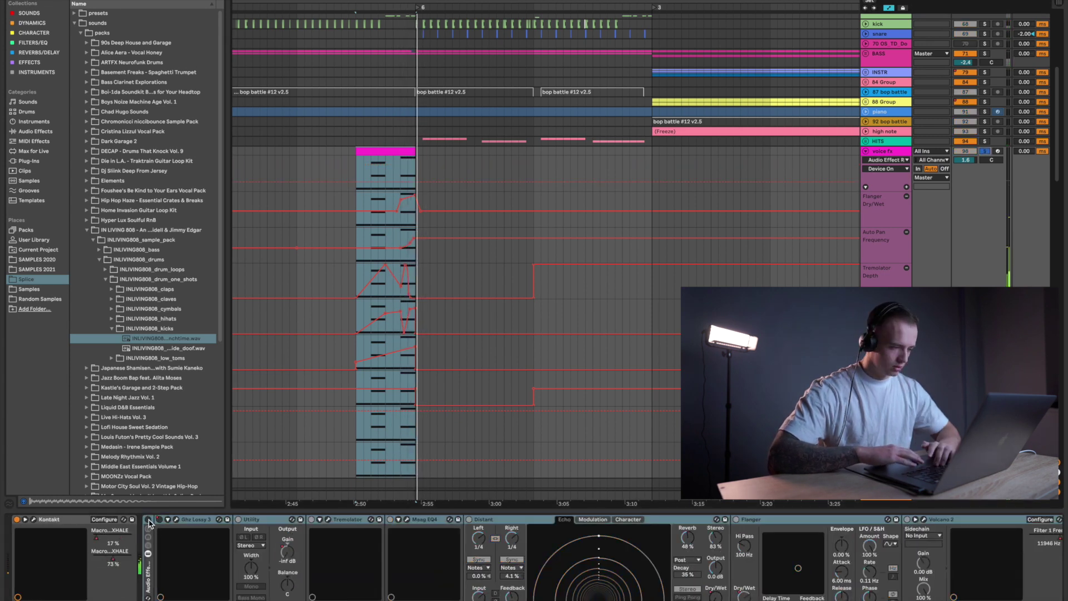
- Turn on the voice fx track's Audio Effect Rack, play the clip with its effects, and unsolo the track
click(148, 520)
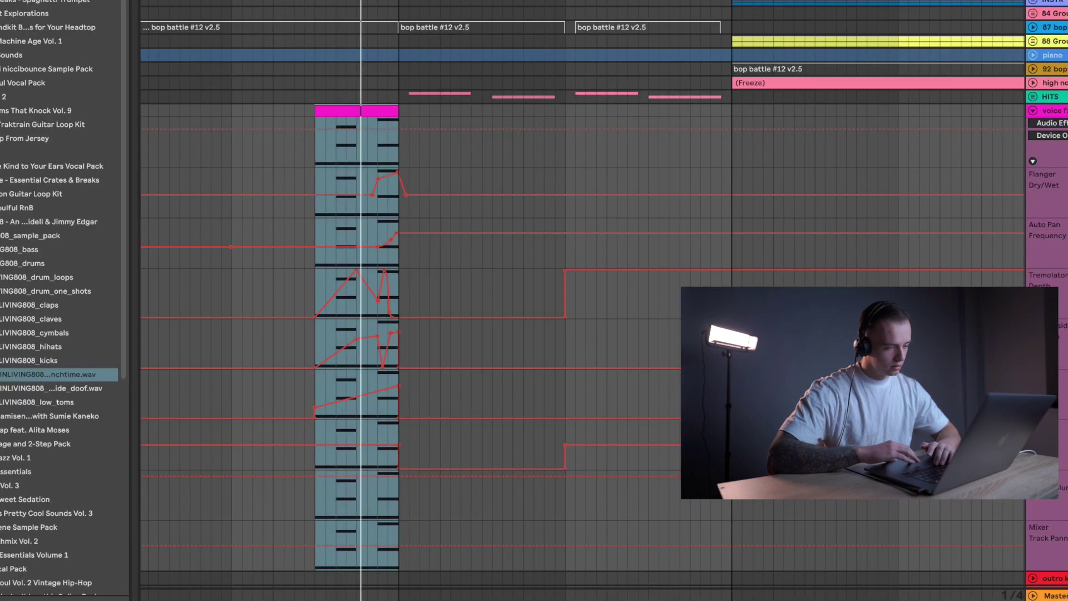
key(super+alt+p)
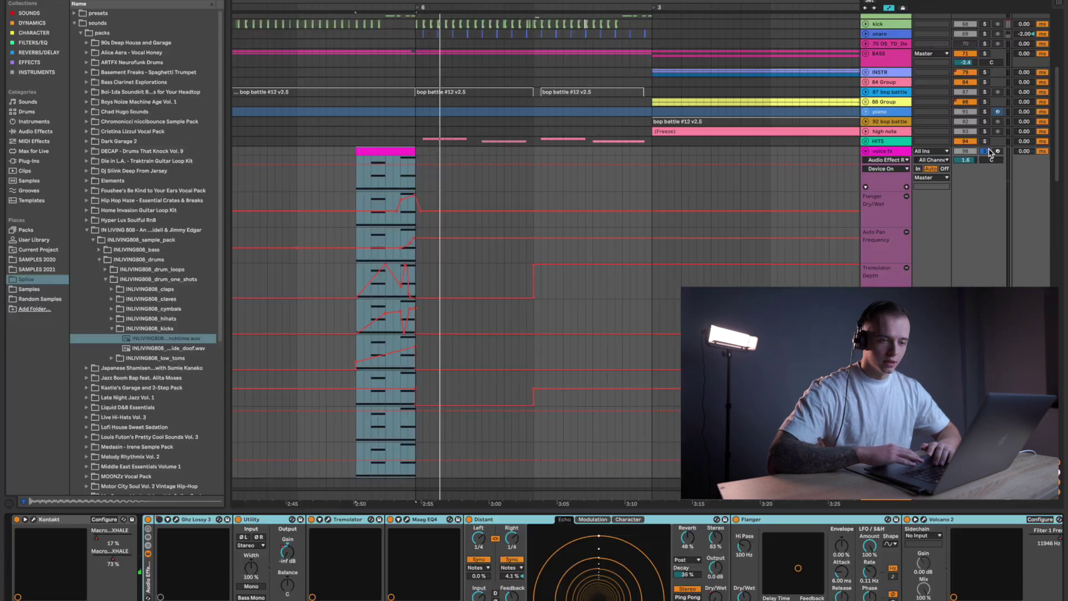
click(984, 151)
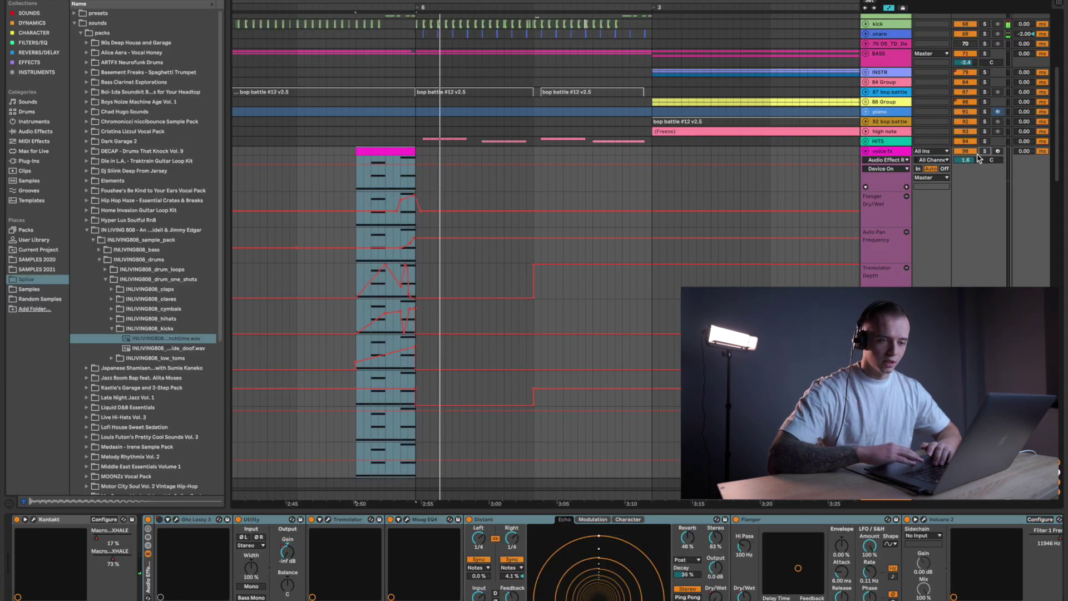
- Examine the synth 1 clip's chord notes after marker 3 and inspect the track's instrument and Pro-Q 3 equalizer
right_click(896, 154)
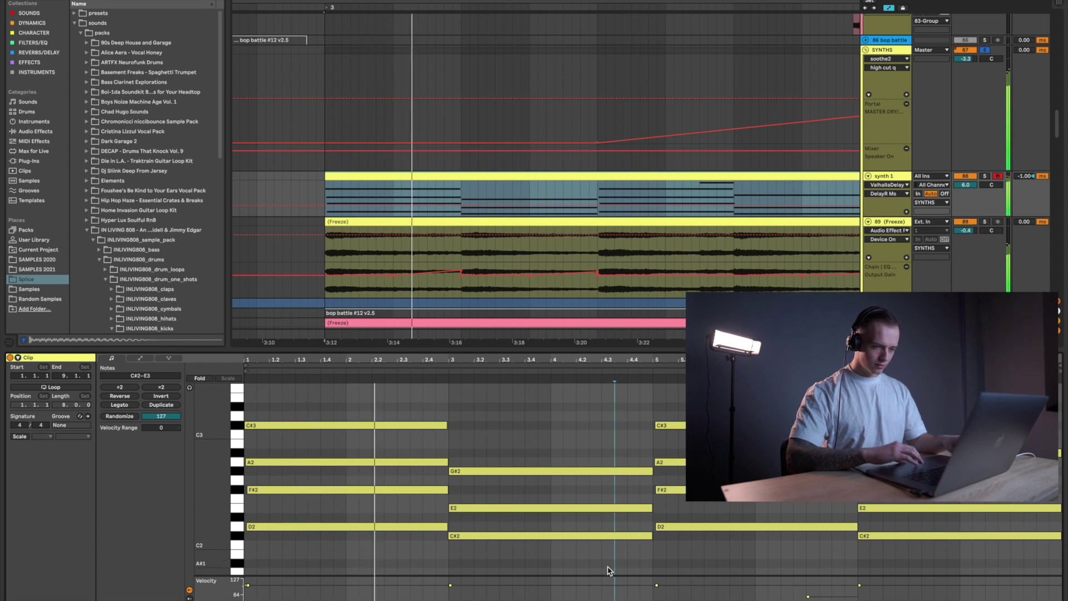
key(shift+Tab)
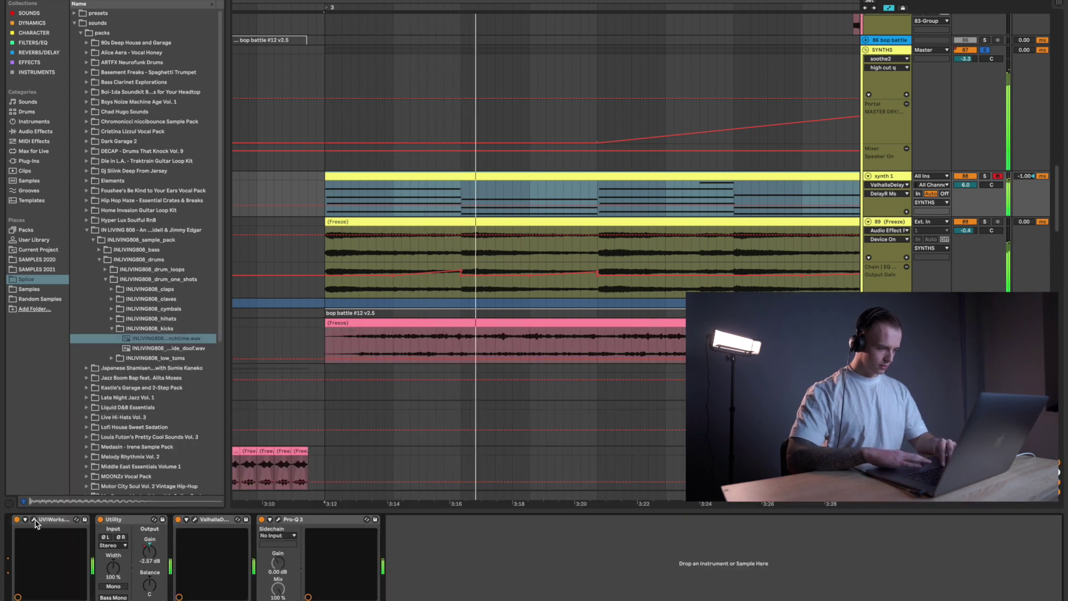
click(35, 520)
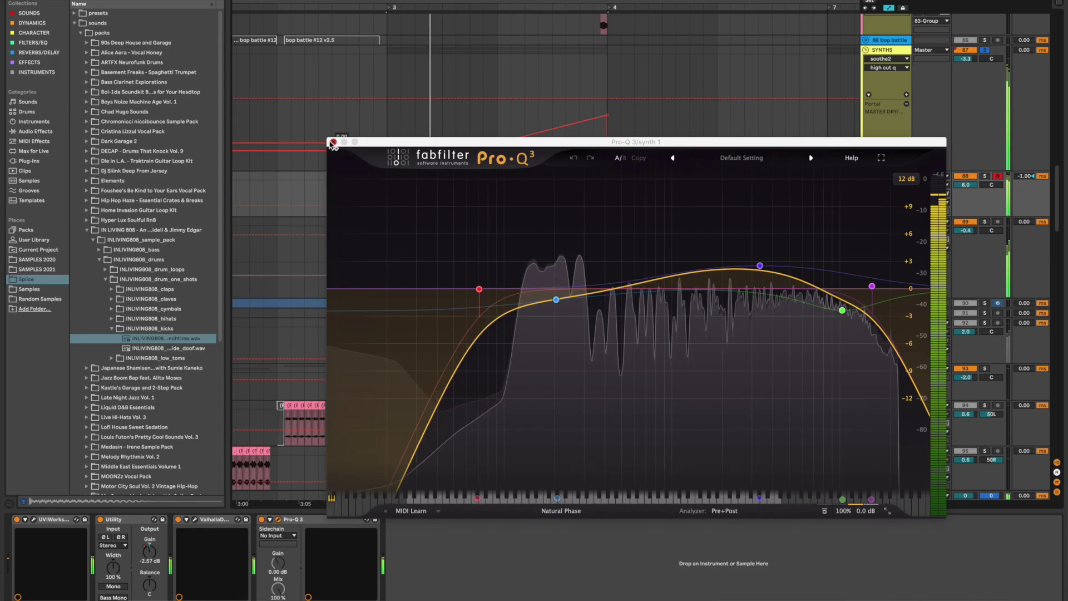
click(333, 142)
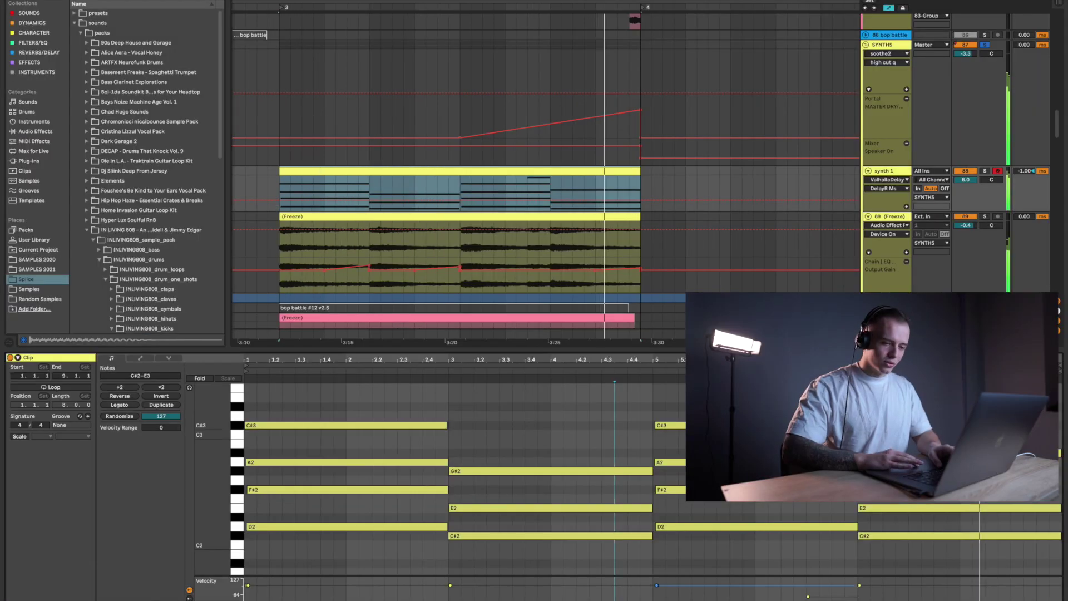
- Play the section after marker 3 and inspect the high note track's frozen clip and effect devices
key(space)
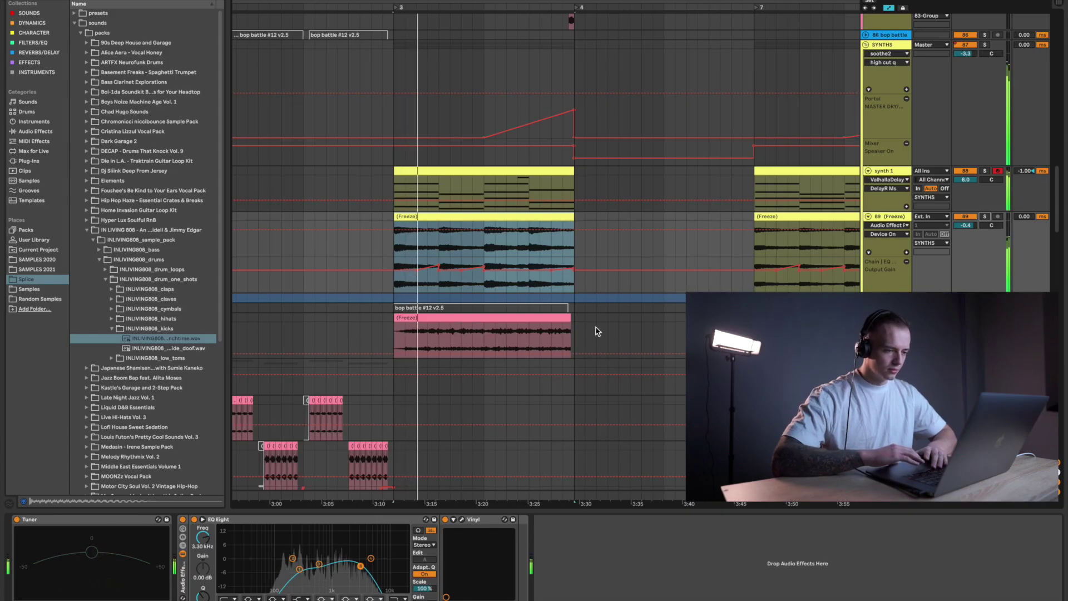
click(447, 314)
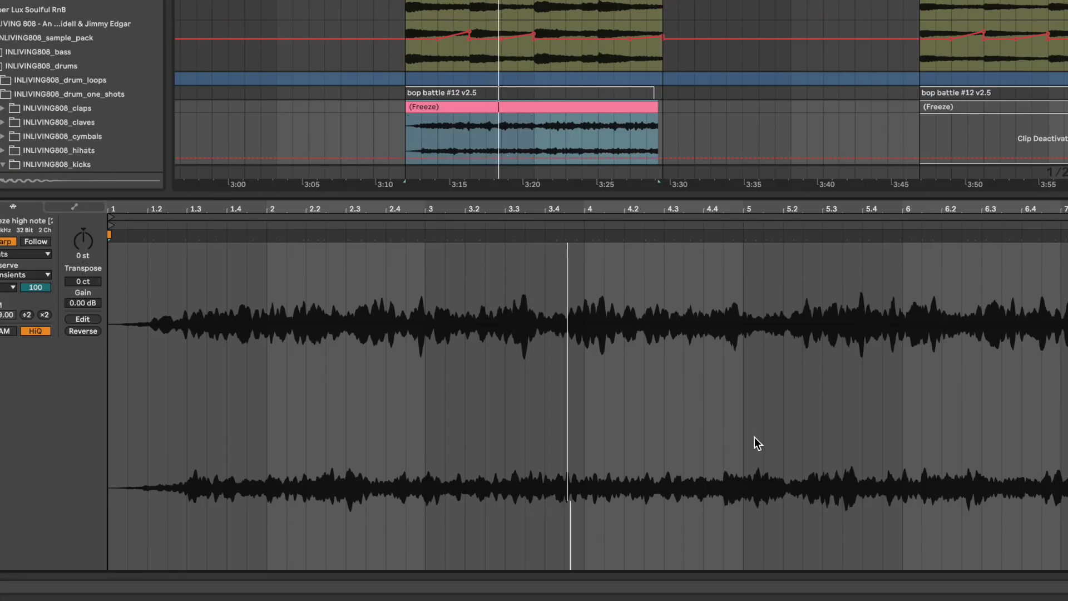
key(shift+Tab)
scroll(539, 132, up, 4)
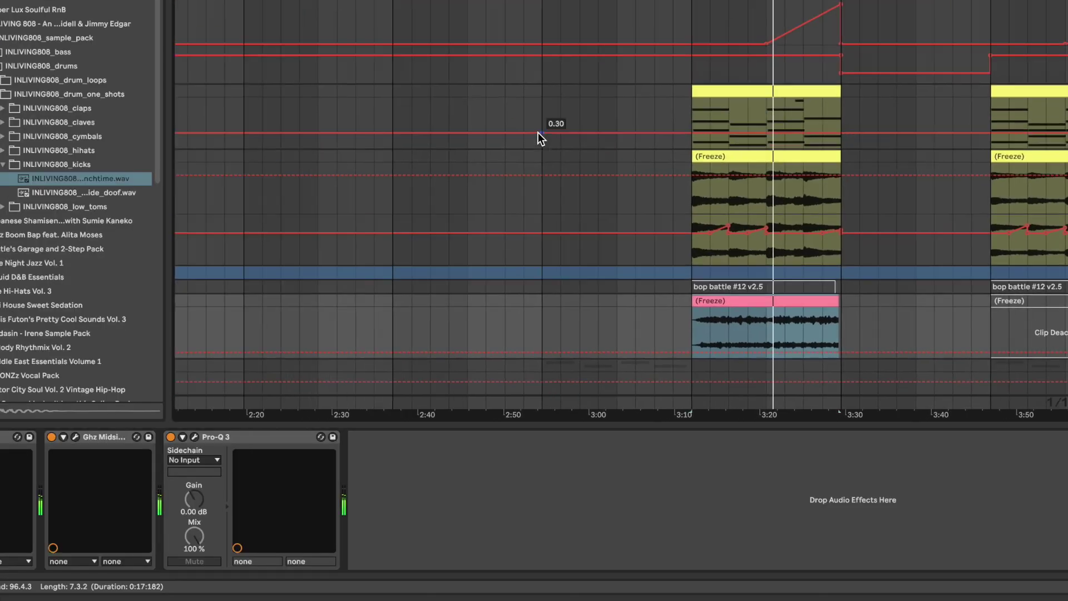
scroll(537, 131, down, 3)
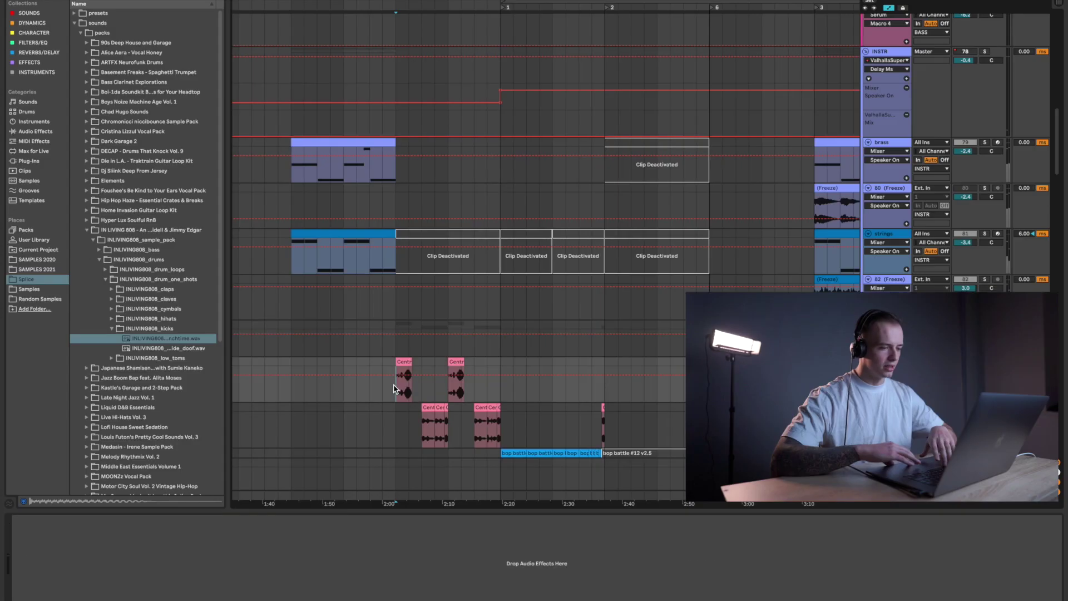
- Play and examine the frozen clips on track 94 of the HITS group after marker 6
scroll(644, 362, down, 3)
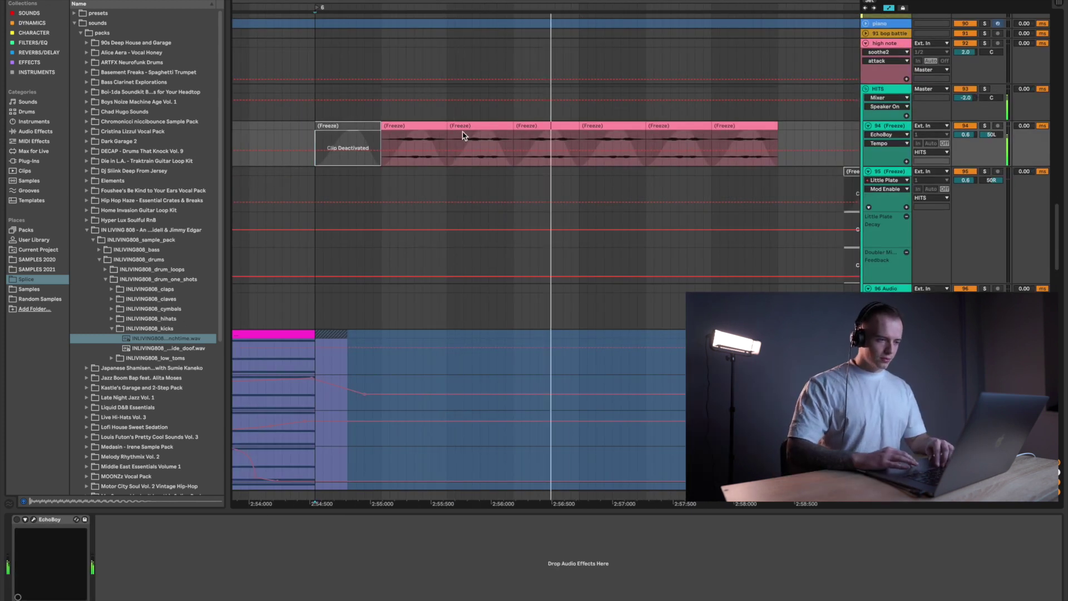
click(425, 125)
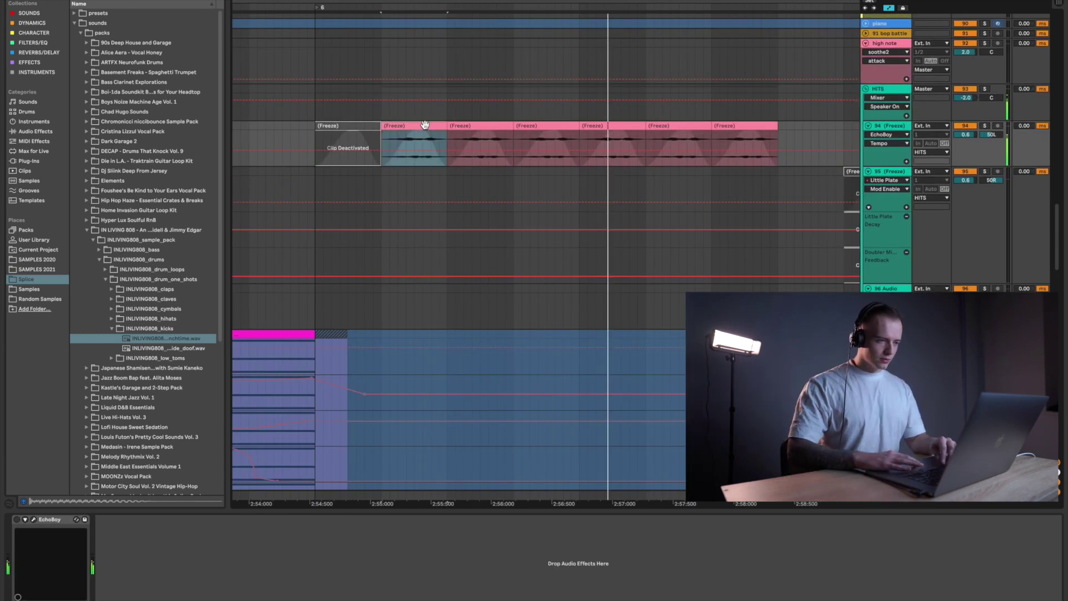
click(517, 359)
scroll(517, 362, down, 4)
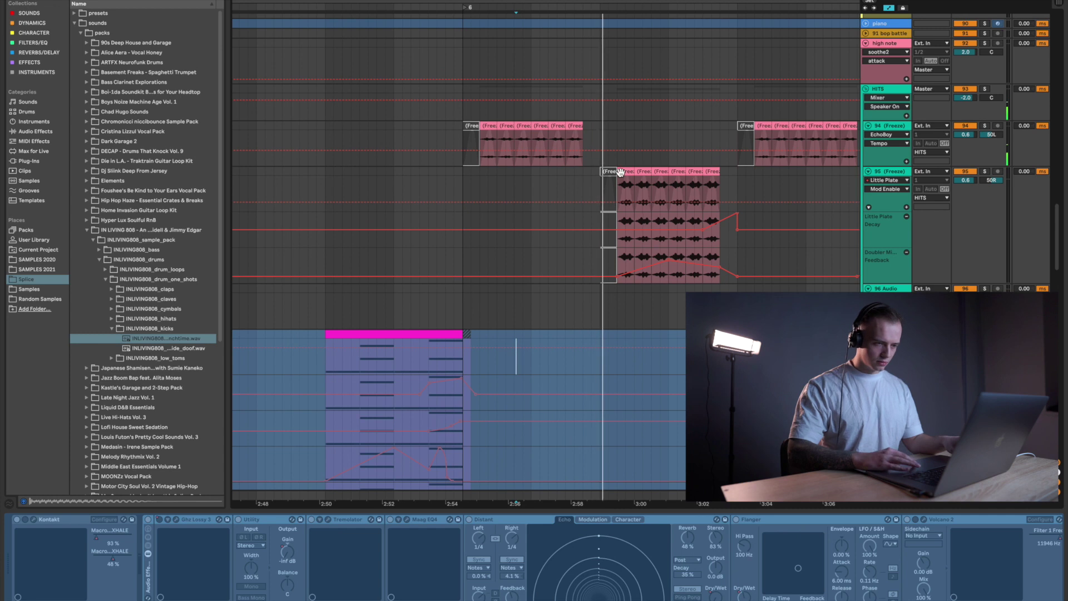
- Solo track 95 in the HITS group and examine its frozen clips, automation and effect devices
click(647, 240)
scroll(612, 206, right, 5)
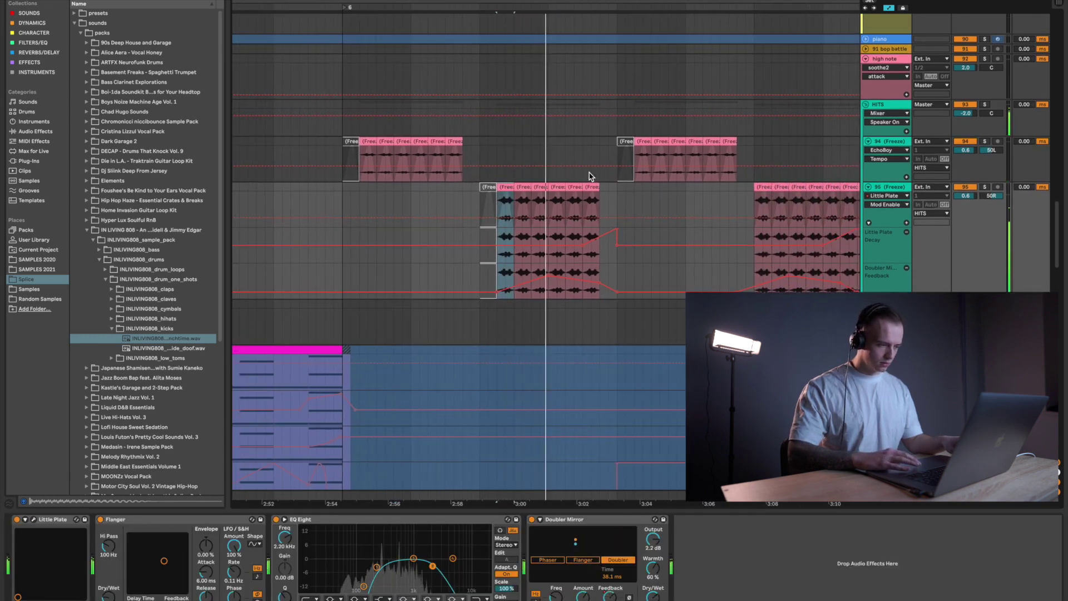
click(984, 187)
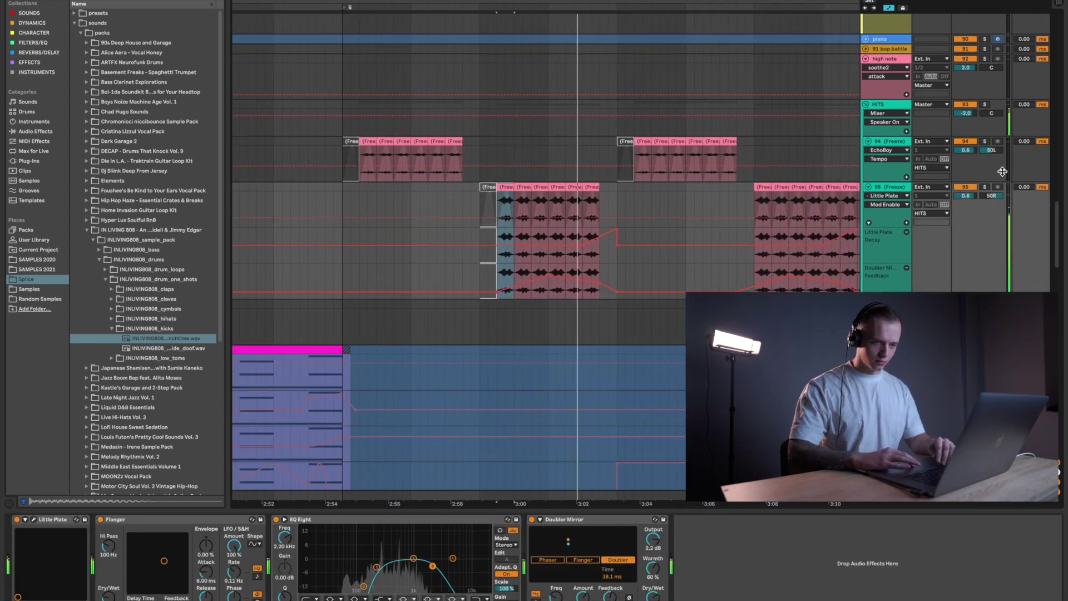
double_click(502, 186)
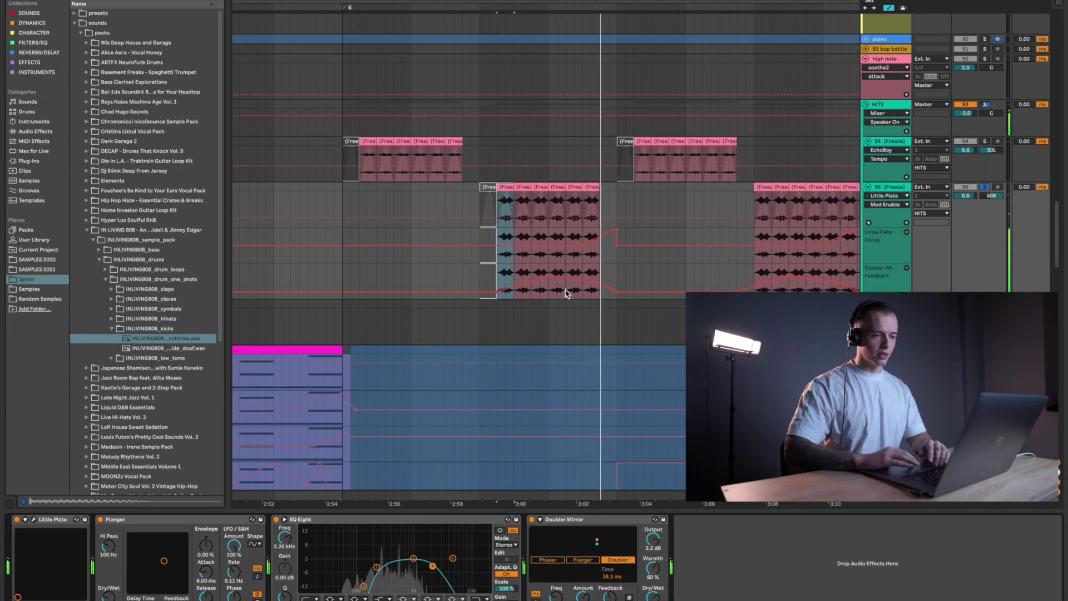
- Inspect the Little Plate reverb settings on track 95 and play the HITS clips after marker 6 in context
click(133, 521)
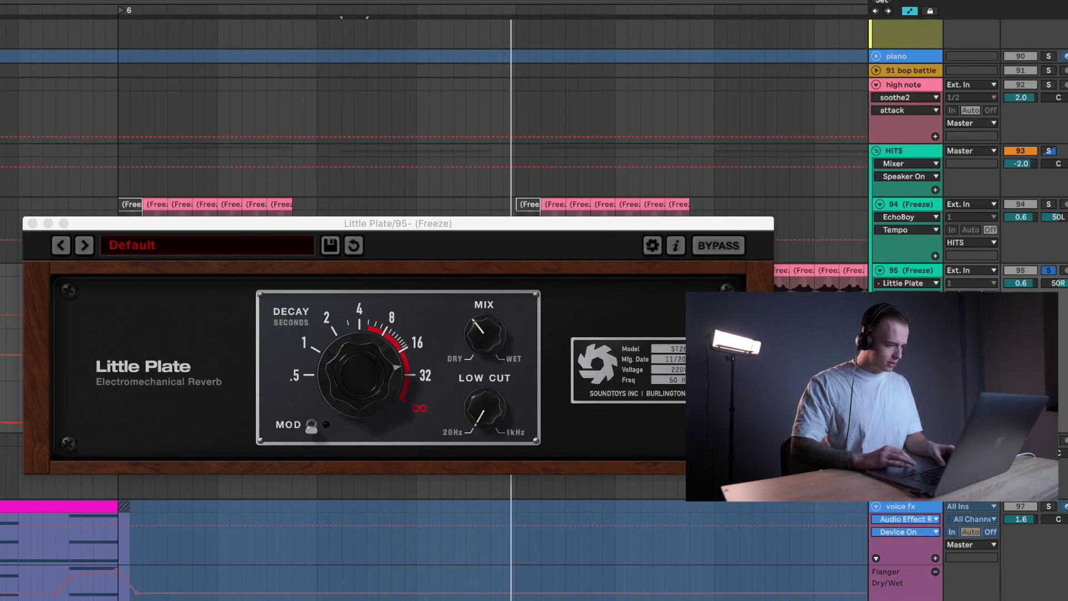
click(33, 223)
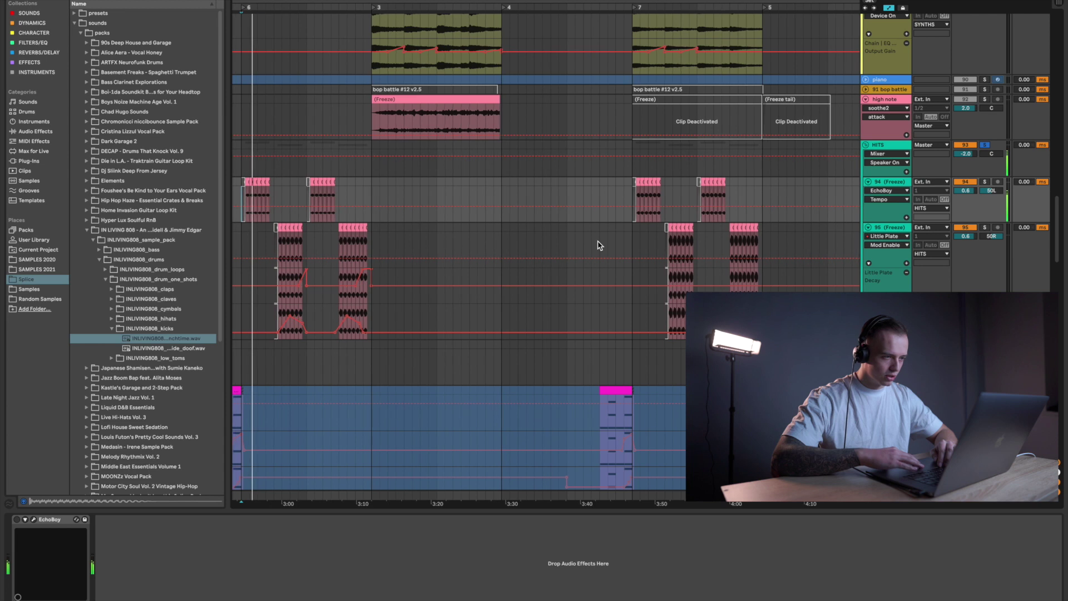
scroll(598, 245, down, 3)
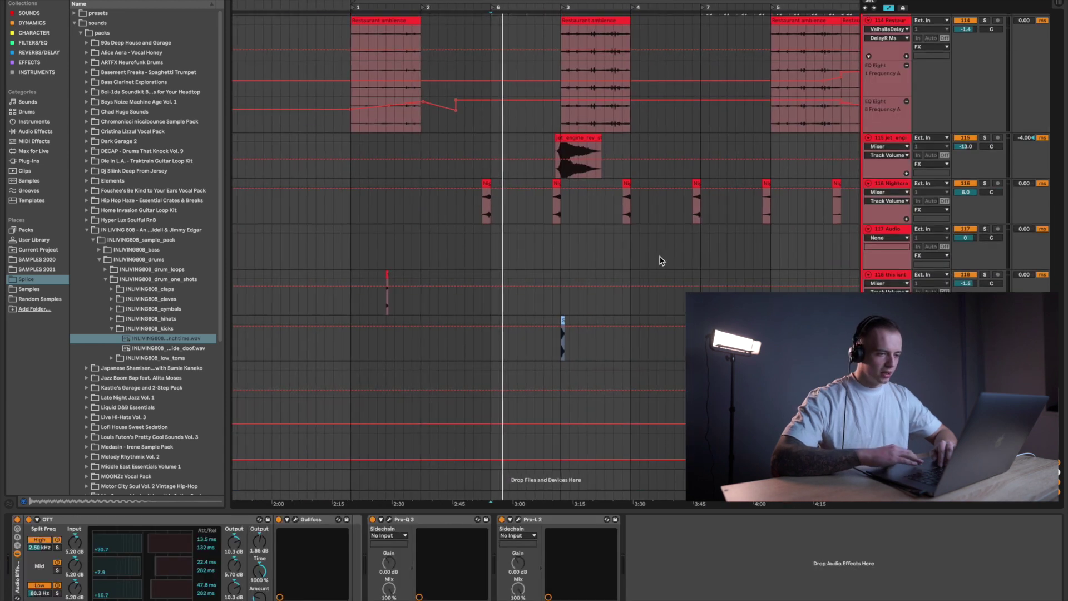
scroll(660, 260, up, 10)
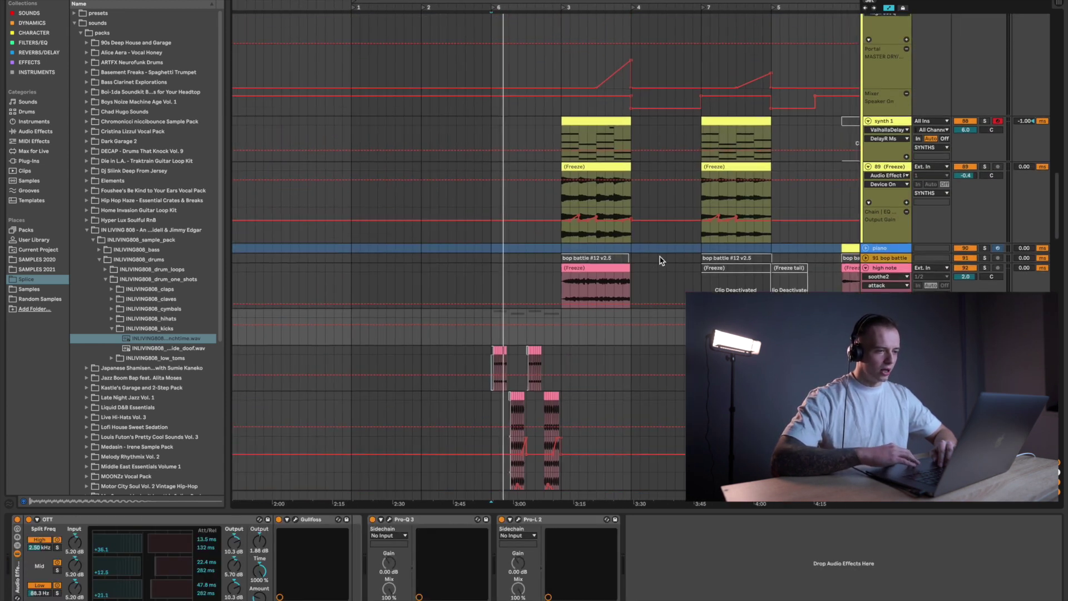
scroll(660, 260, up, 1)
- Play the section after marker 3 and inspect the INSTR group's brass and strings clips and effect chain
click(427, 299)
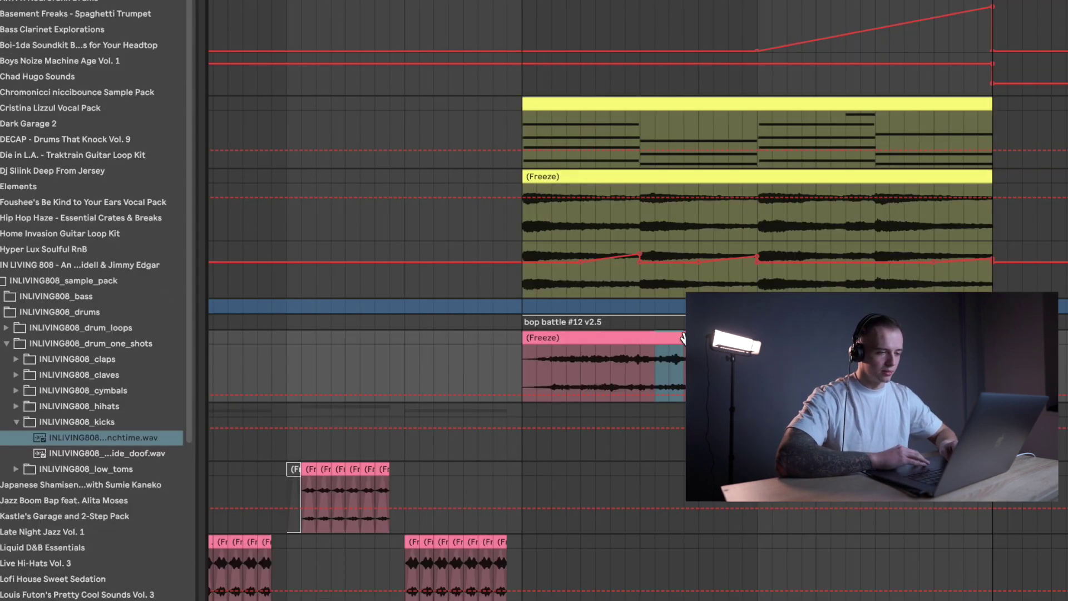
drag(423, 344, 344, 344)
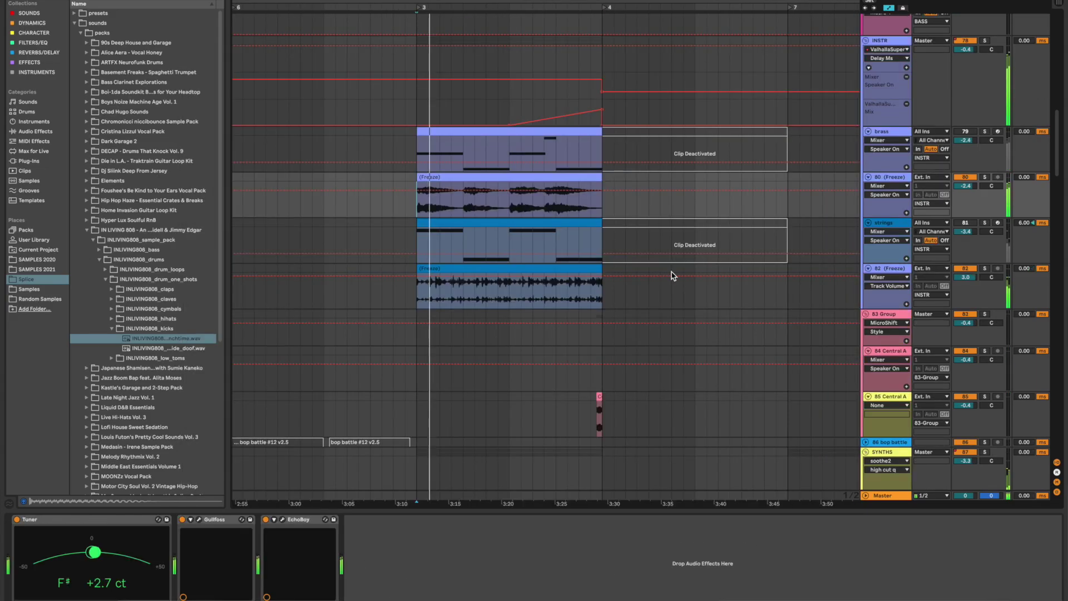
scroll(673, 274, right, 2)
click(910, 56)
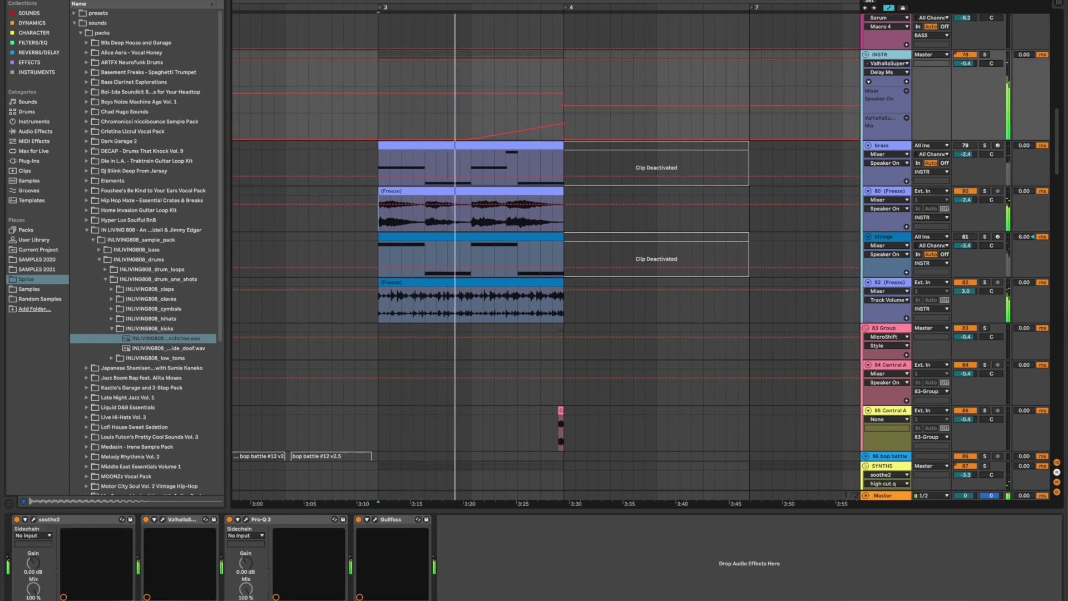
- Inspect the SYNTHS group's automation and effect chain, including its Portal plug-in
scroll(624, 364, down, 10)
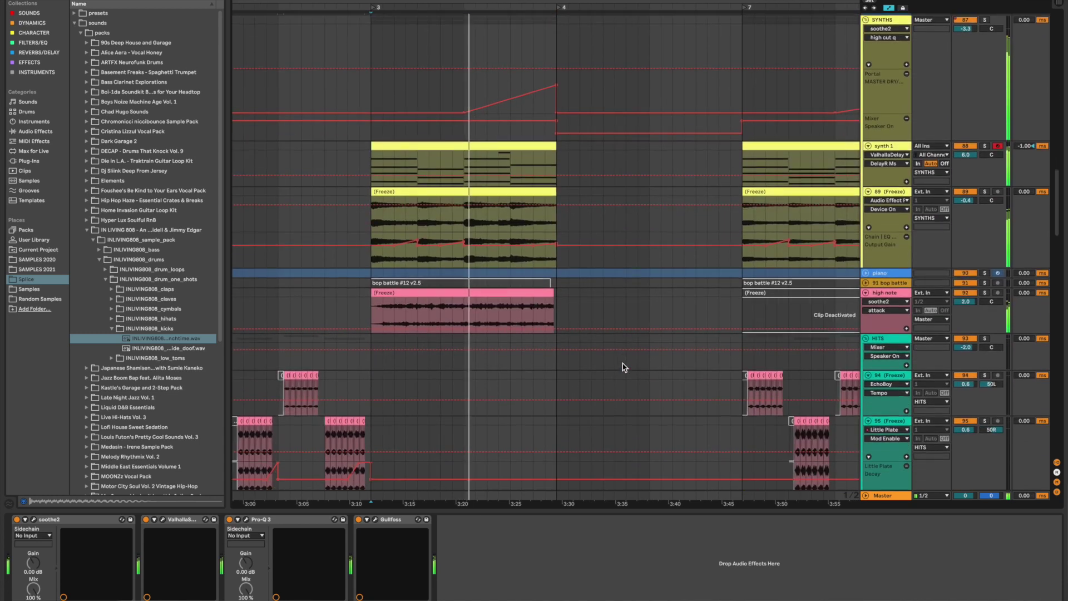
click(907, 109)
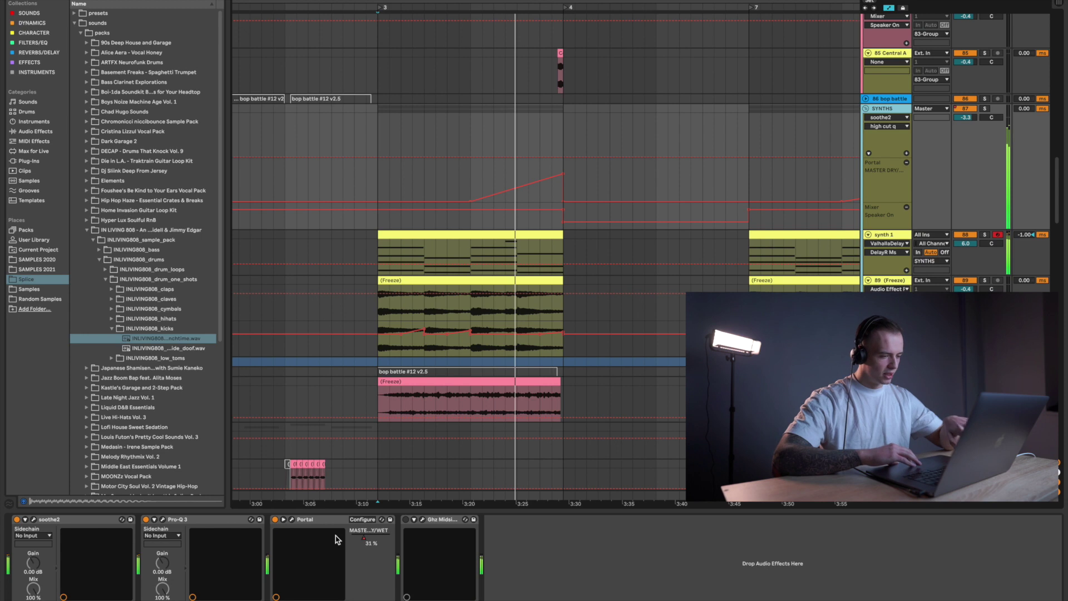
click(335, 538)
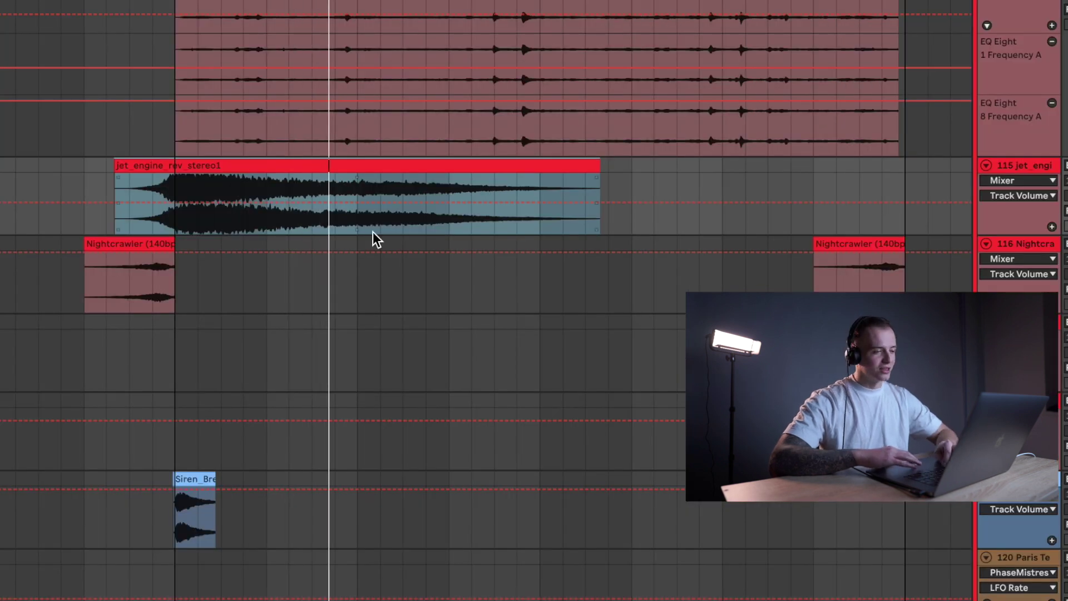
- Examine the jet_engine_rev_stereo1 clip on track 115 and the neighbouring FX clips around marker 3
scroll(372, 232, down, 3)
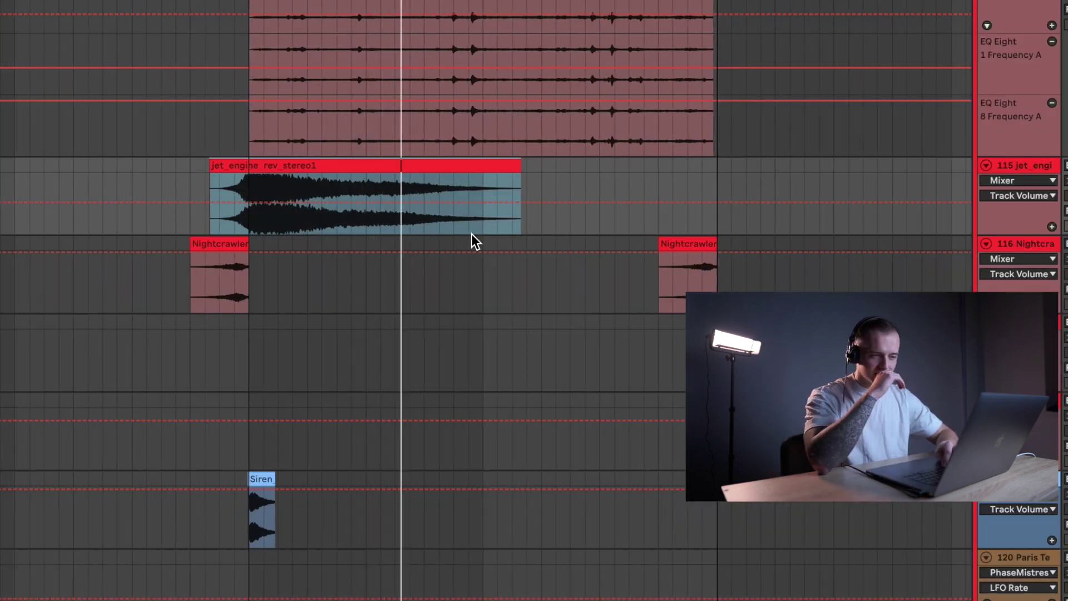
scroll(657, 247, right, 5)
scroll(656, 247, down, 3)
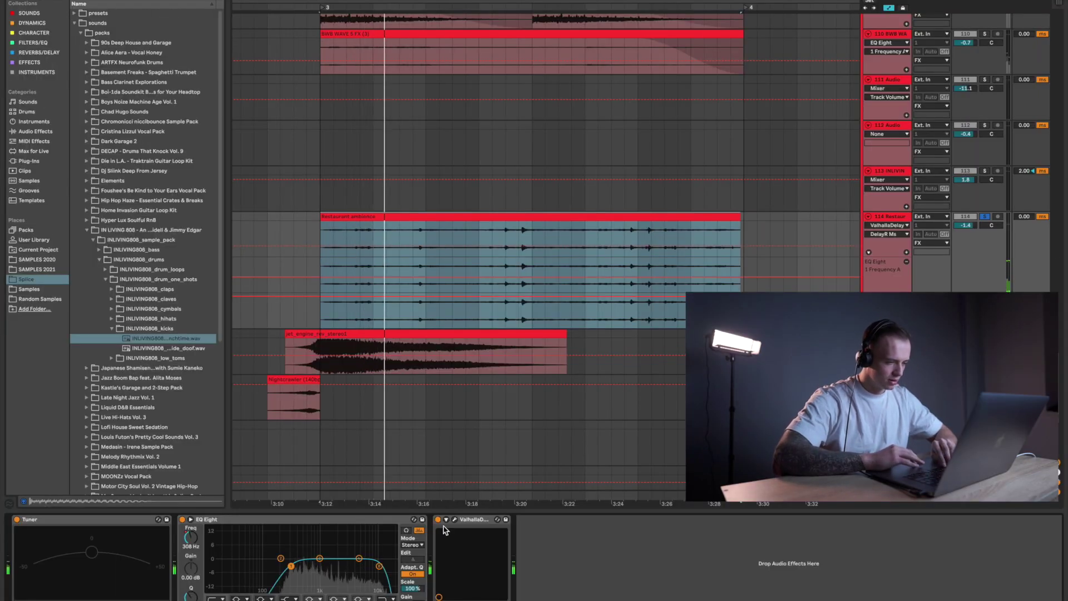
- Bypass ValhallaDelay on the Restaurant ambience track to compare the sound and inspect the plug-in's settings
click(438, 519)
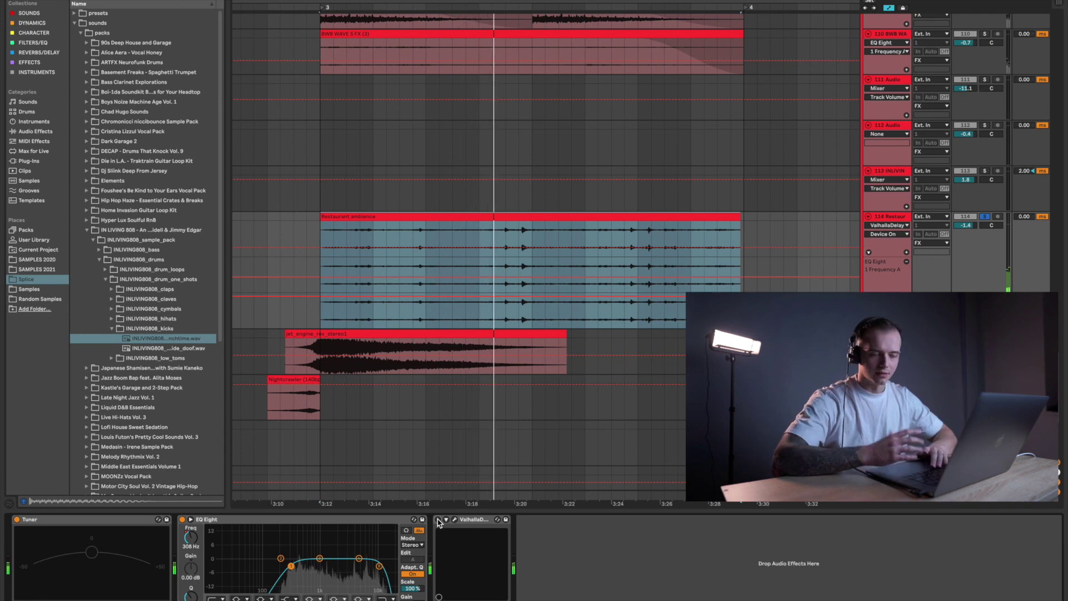
click(454, 520)
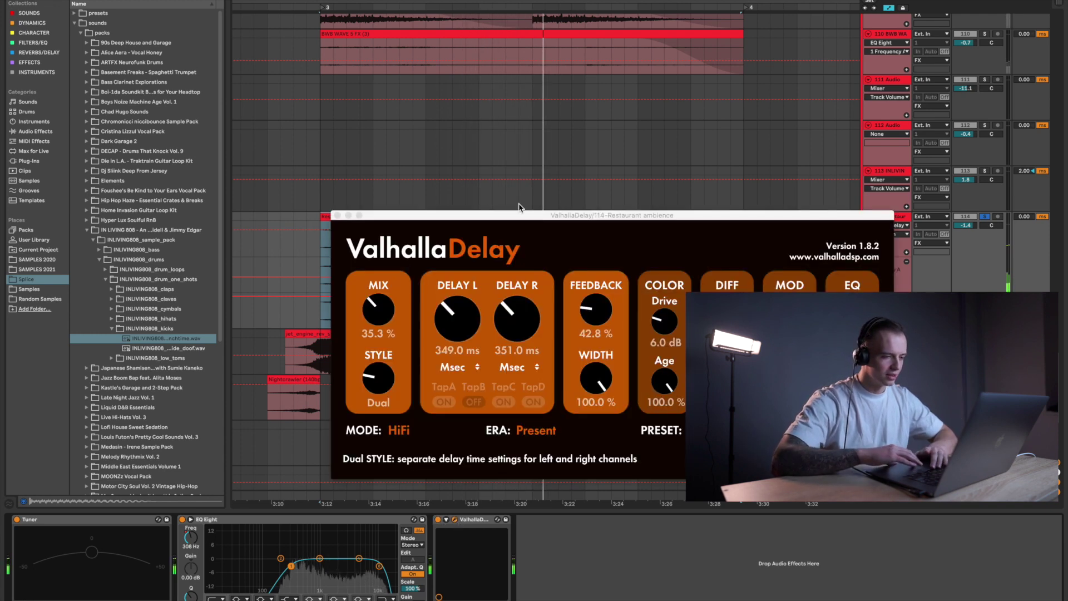
drag(593, 221, 551, 179)
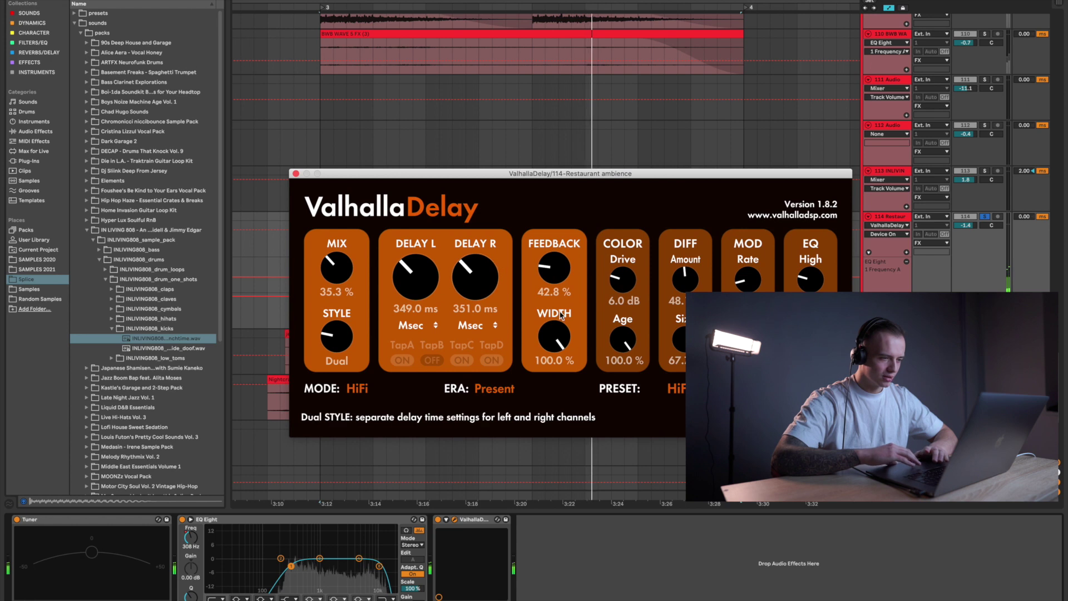
click(297, 174)
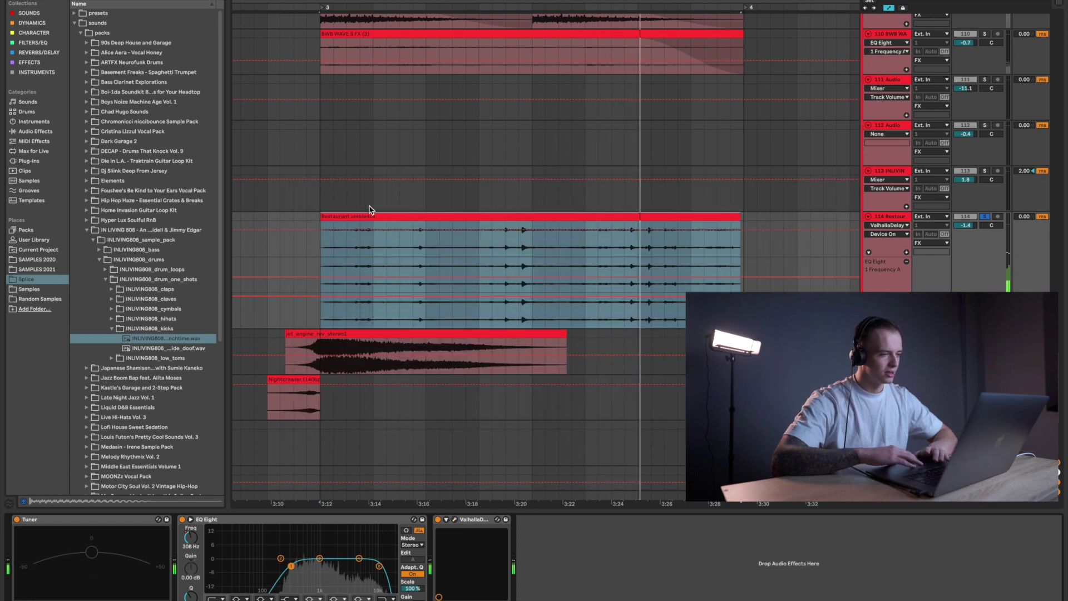
- Unsolo track 114 and examine the BWB WAVE 5 FX (3) clip on track 110 after marker 3
click(986, 217)
scroll(522, 248, right, 3)
right_click(523, 248)
click(466, 225)
scroll(470, 227, left, 3)
scroll(470, 227, up, 2)
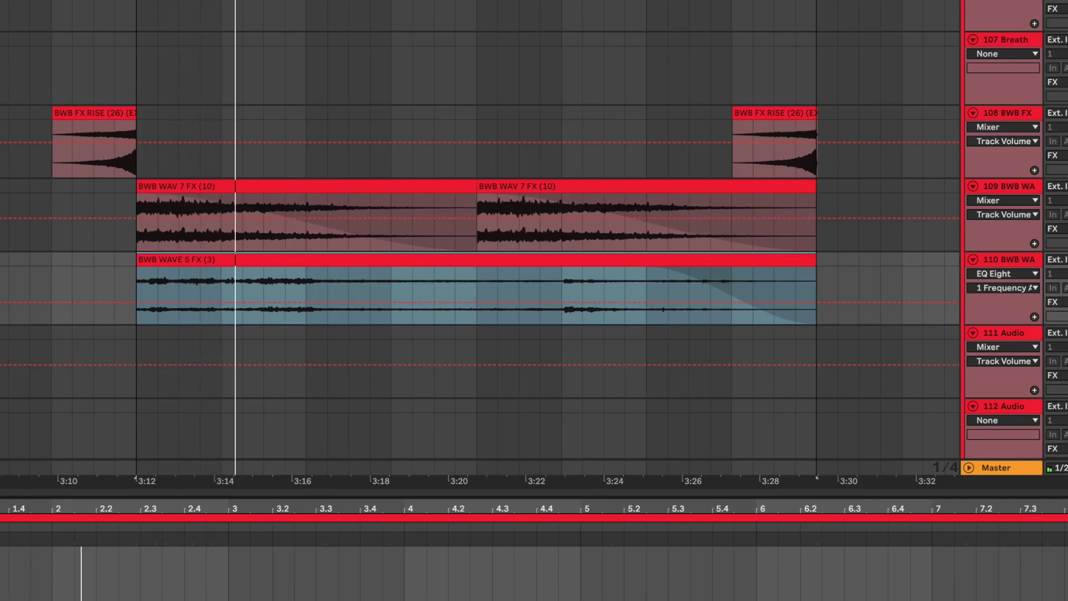
- Examine the bass notes on track 71 of the BASS group and inspect the track's instrument and effect devices
key(ctrl+alt+l)
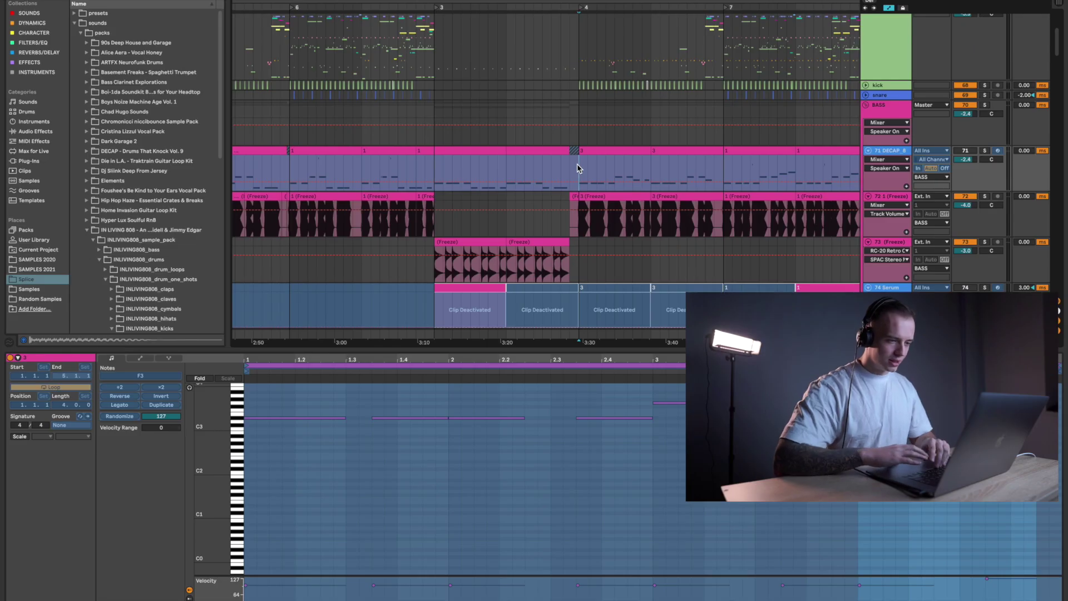
scroll(580, 172, left, 3)
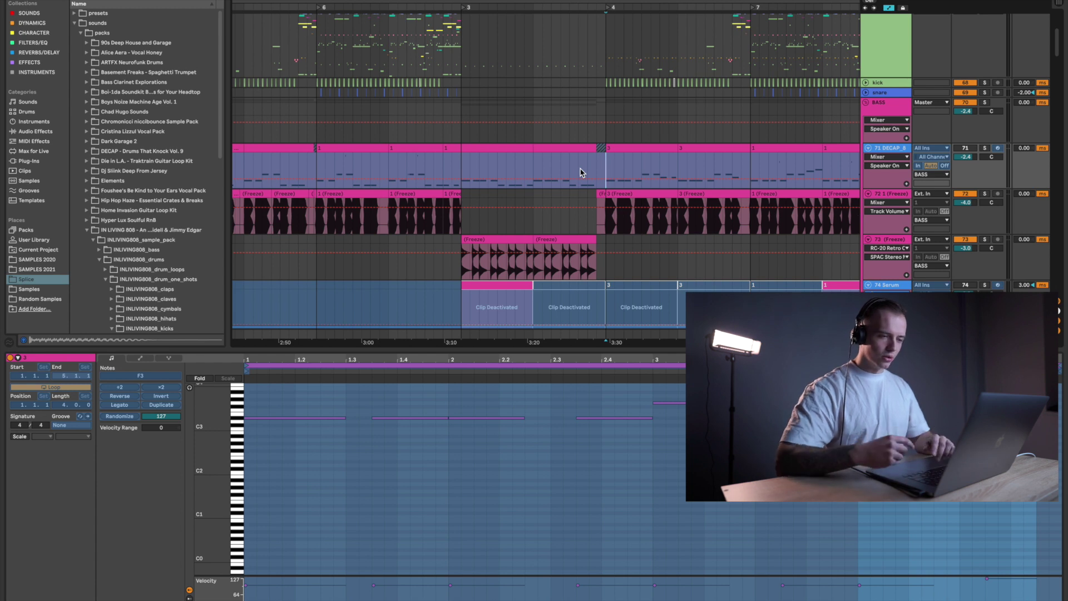
click(579, 166)
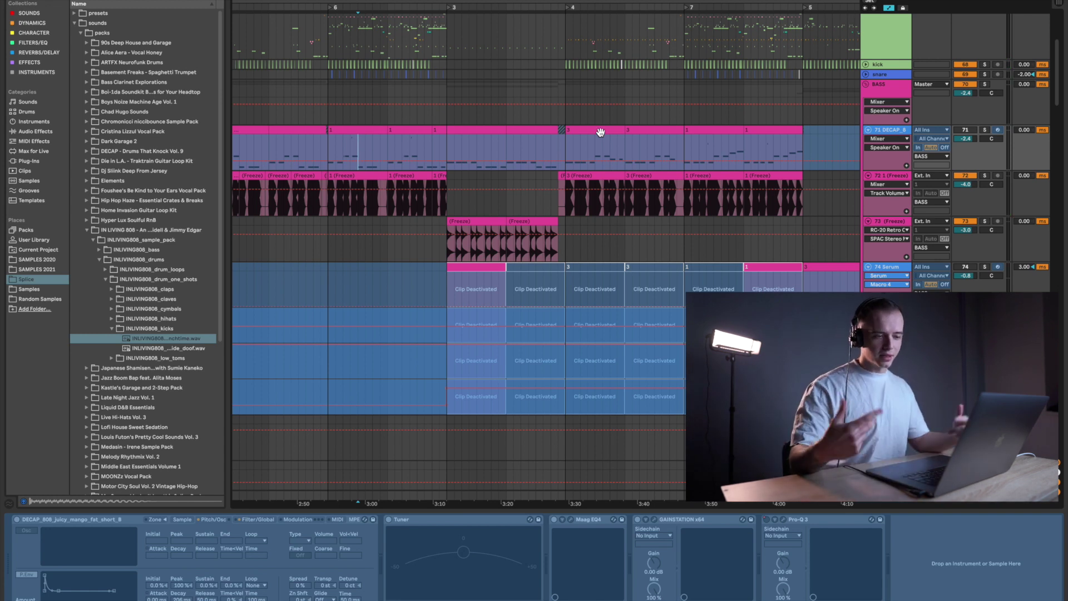
- Unfreeze the 74 Serum track in the BASS group
scroll(600, 132, left, 3)
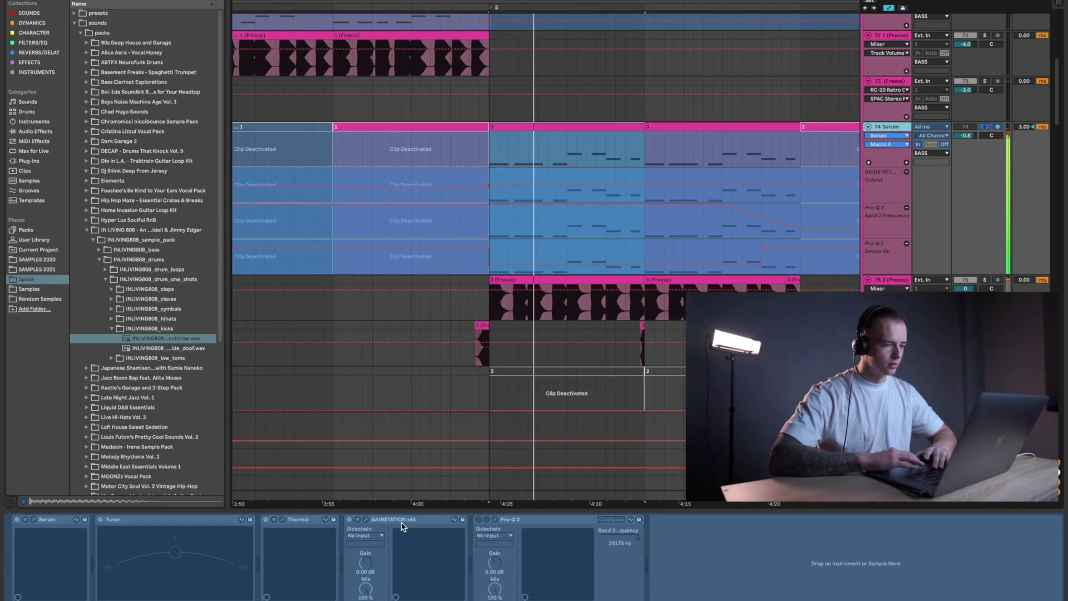
right_click(899, 128)
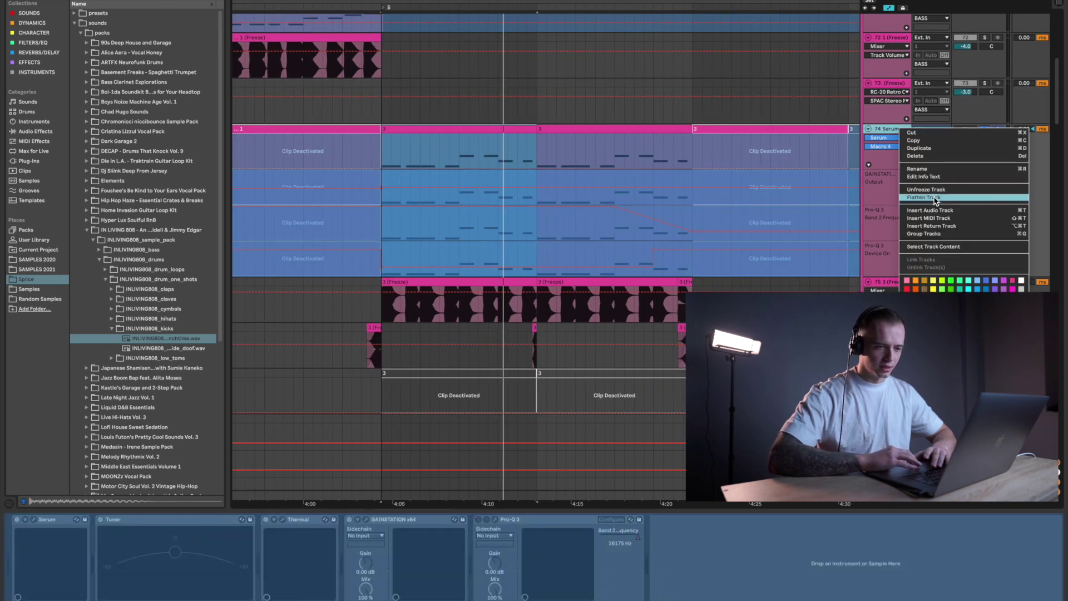
click(934, 190)
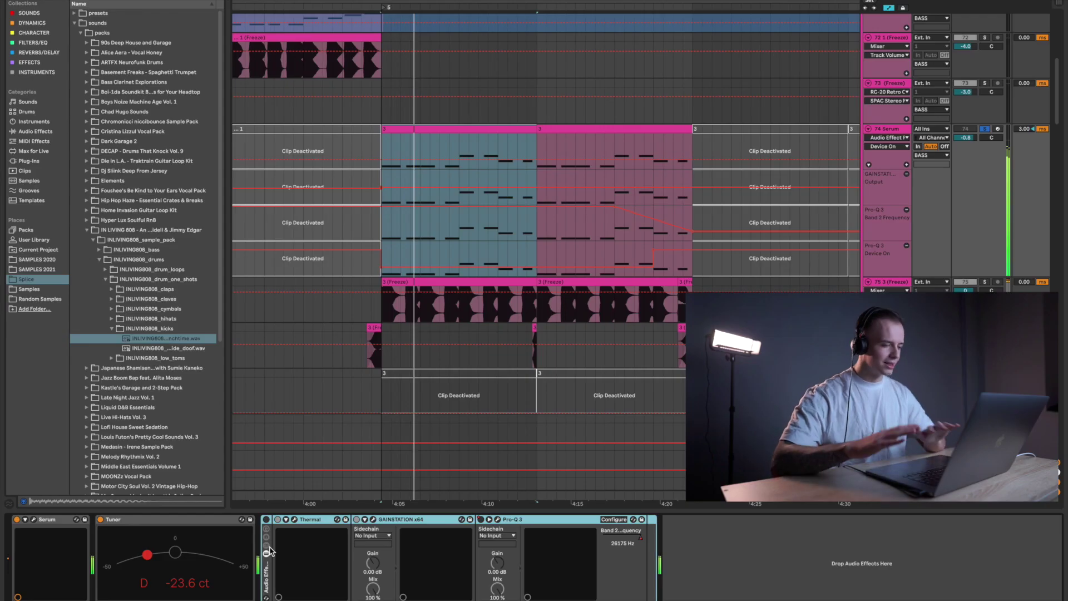
- Inspect the Serum patch, Thermal distortion and GAINSTATION settings on track 74
key(super+alt+p)
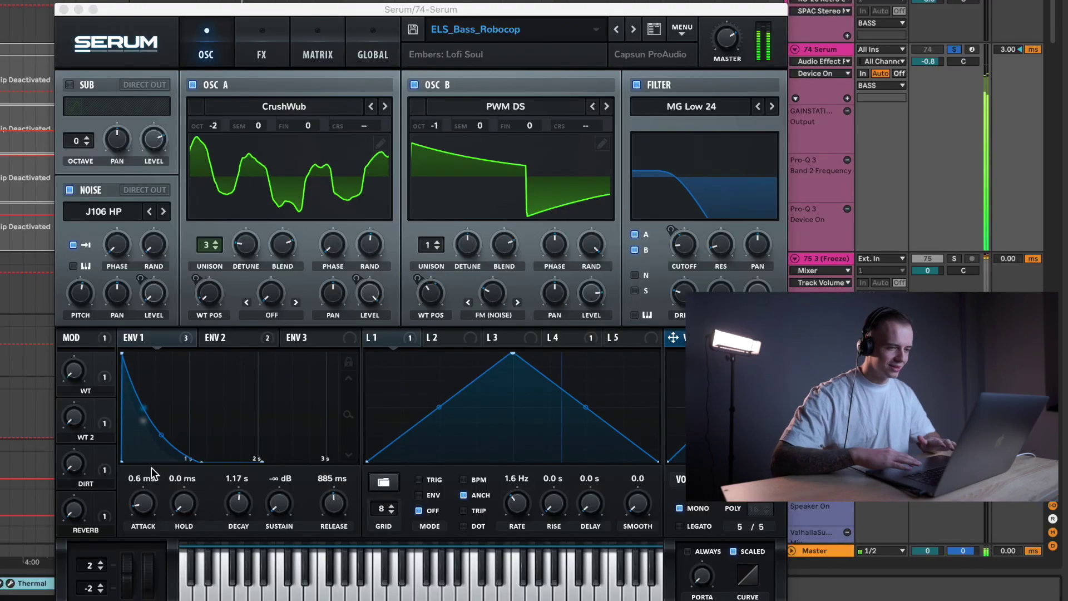
key(super+alt+p)
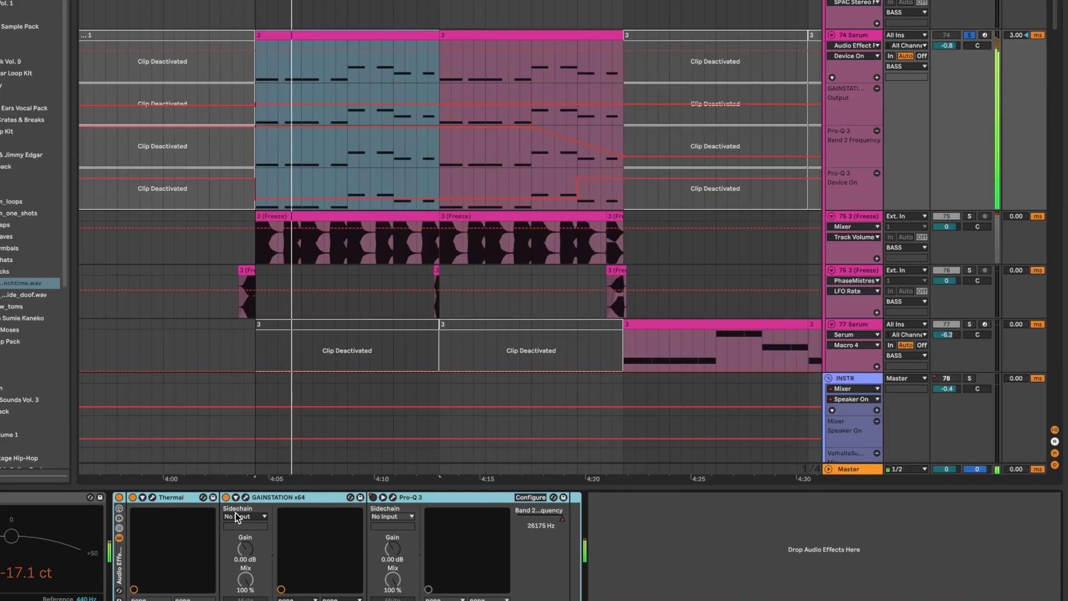
key(super+alt+p)
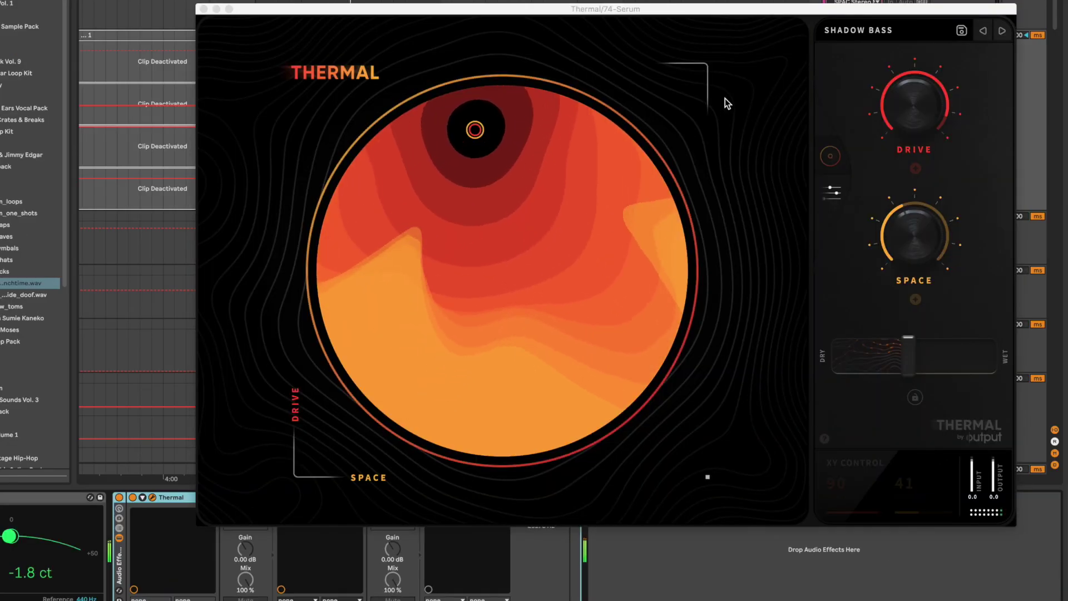
click(204, 9)
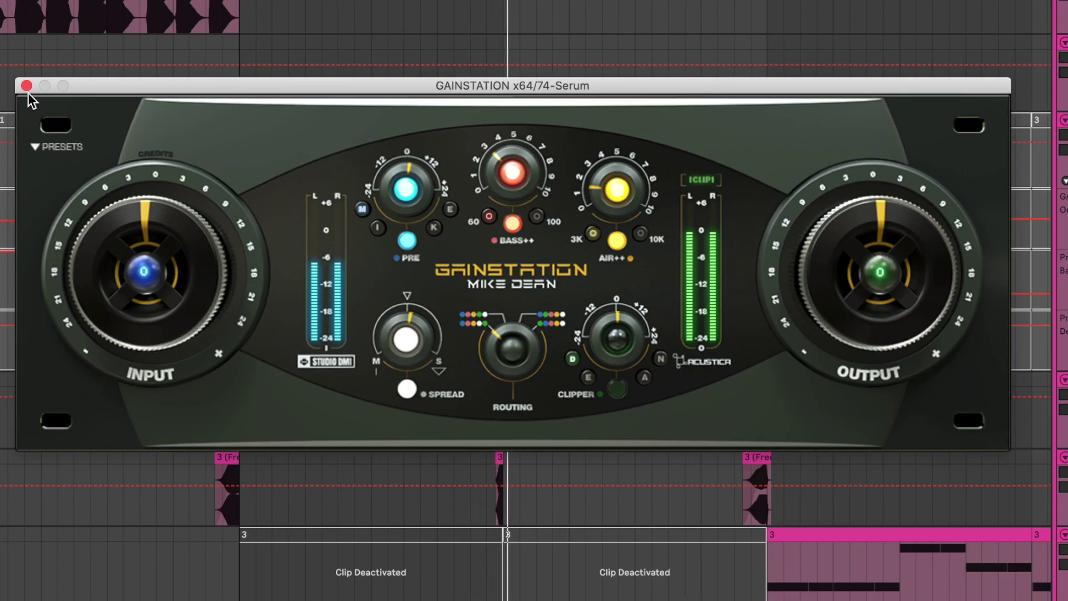
click(27, 87)
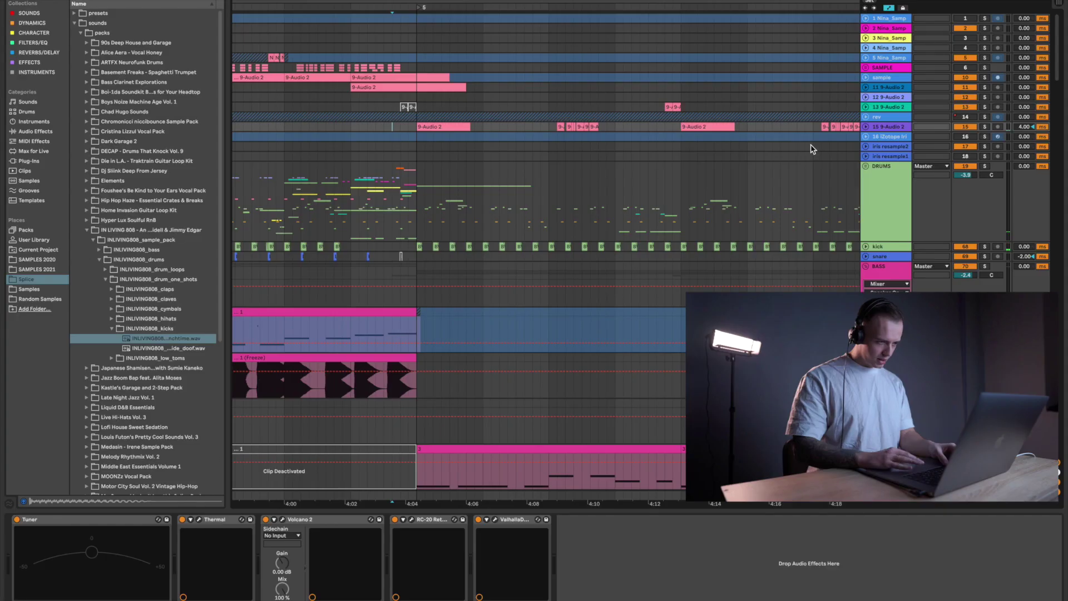
- Unfold track 15 9-Audio 2 and examine its chopped clips after marker 5
click(866, 127)
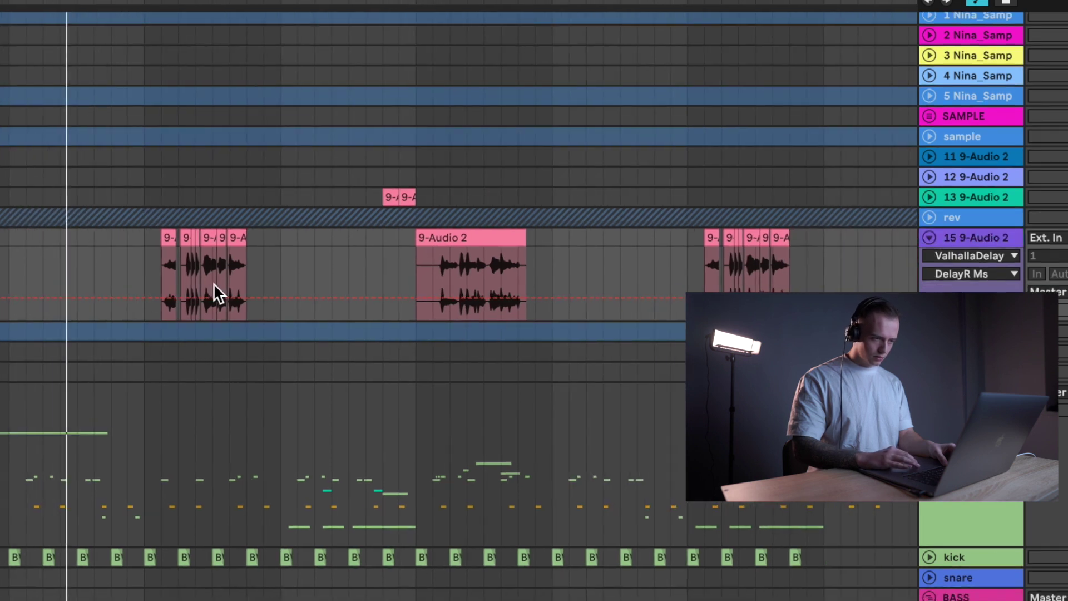
scroll(212, 282, up, 5)
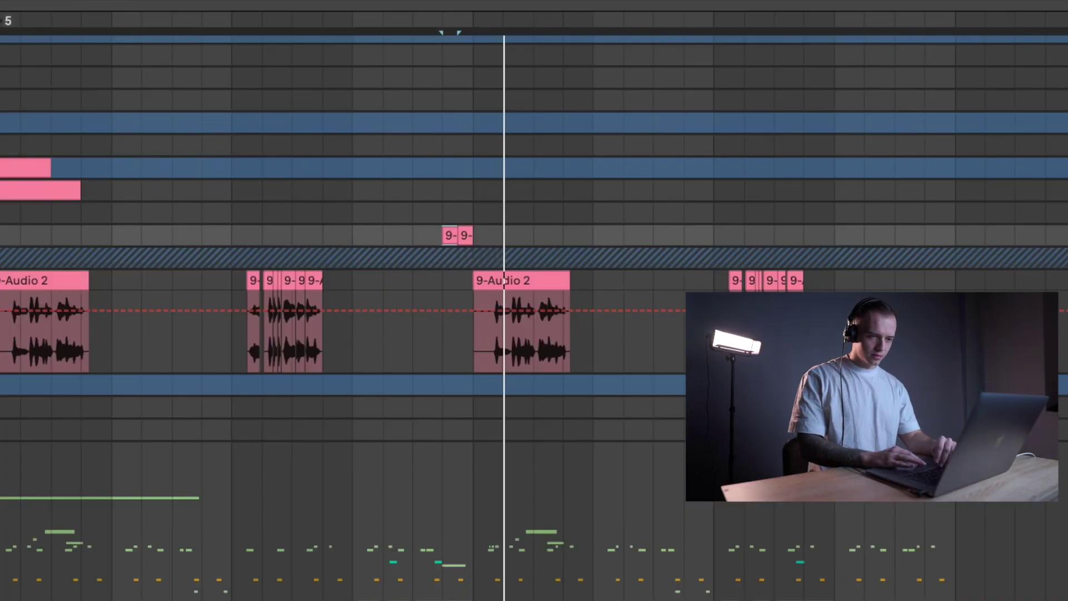
- Examine the 9-Audio 2 clips on track 13 and reveal the first clip's source sample in the project files
scroll(454, 236, up, 4)
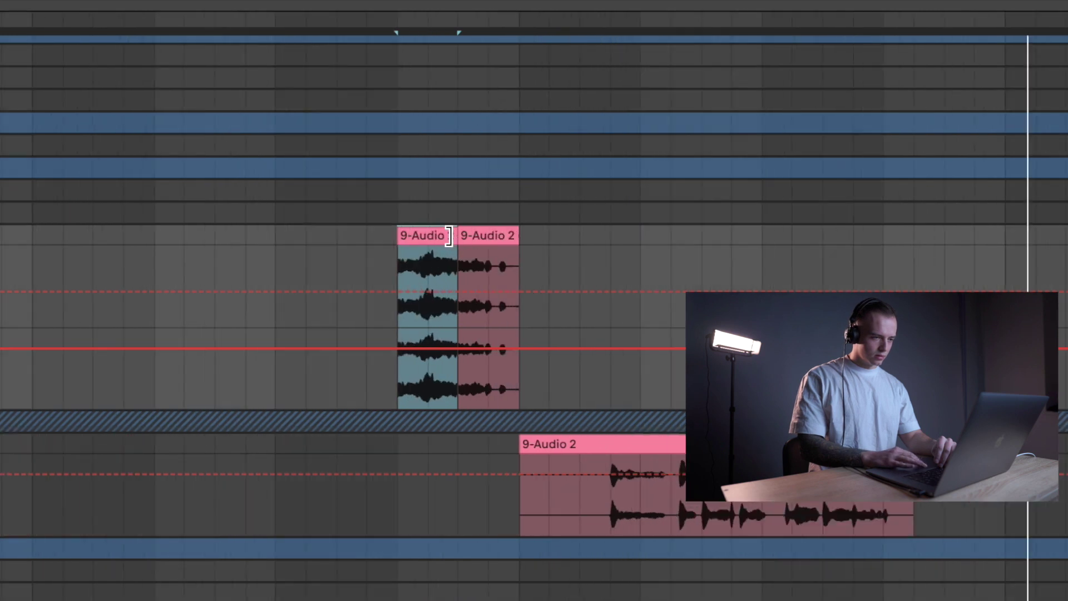
right_click(446, 237)
click(426, 292)
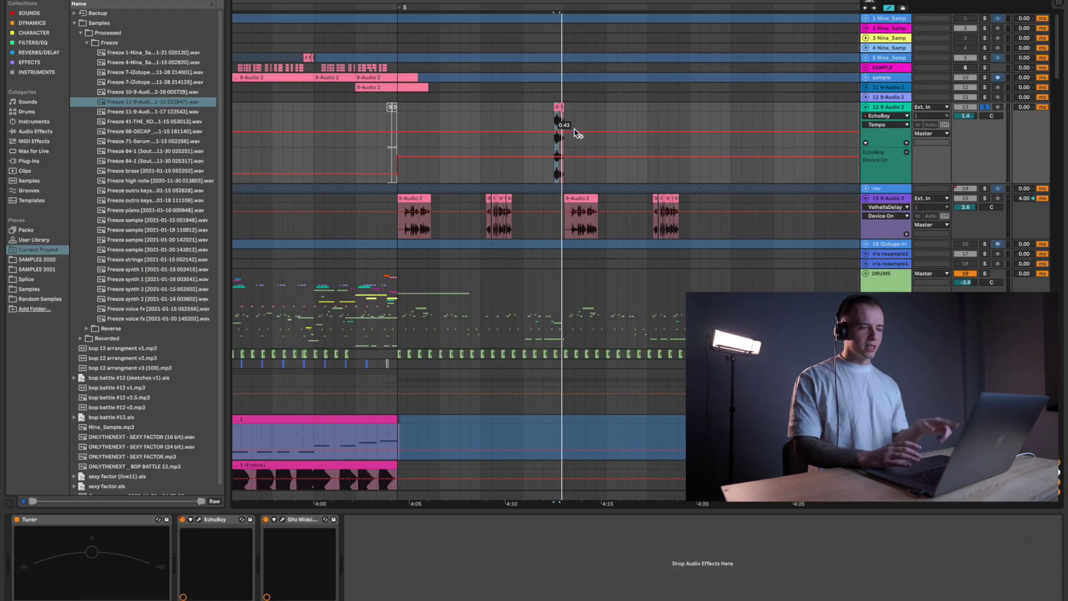
scroll(558, 105, up, 4)
double_click(558, 106)
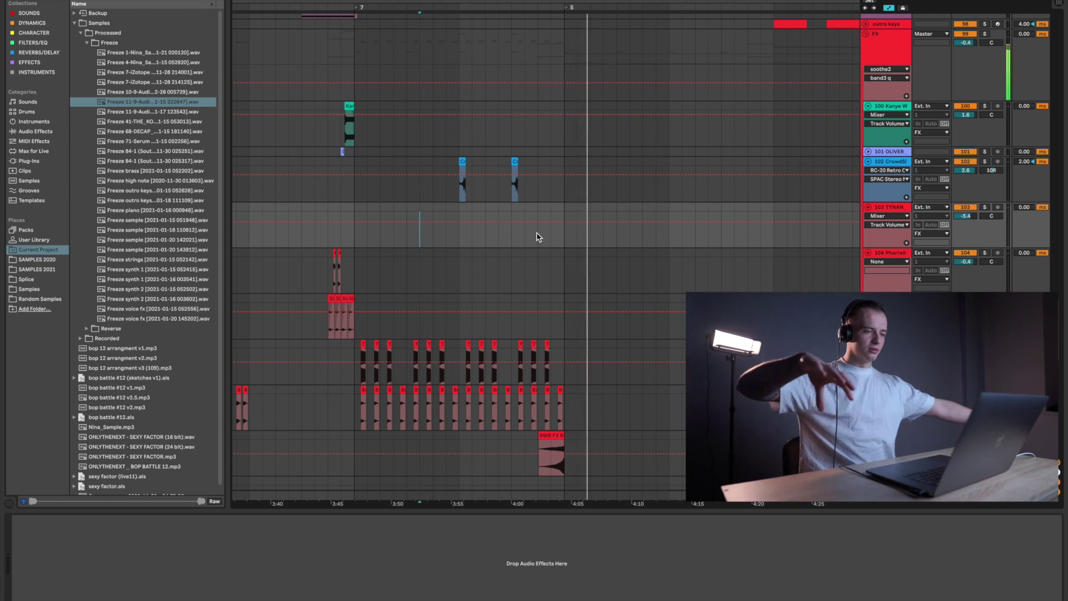
- Look over the FX tracks down to the Restaurant ambience and Paris Texas clips after marker 5
scroll(537, 237, down, 15)
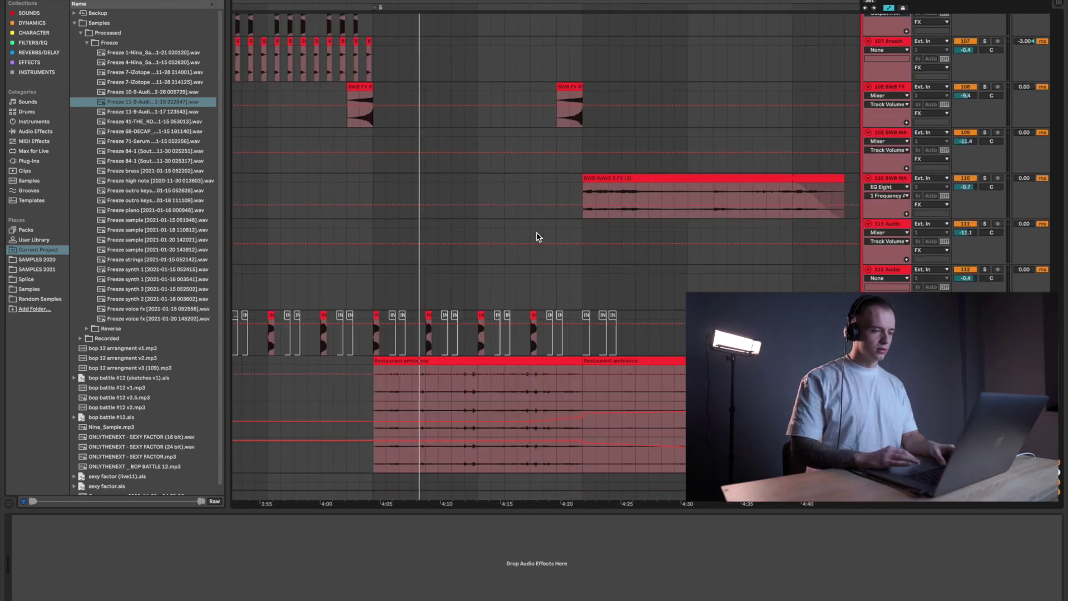
scroll(537, 237, right, 1)
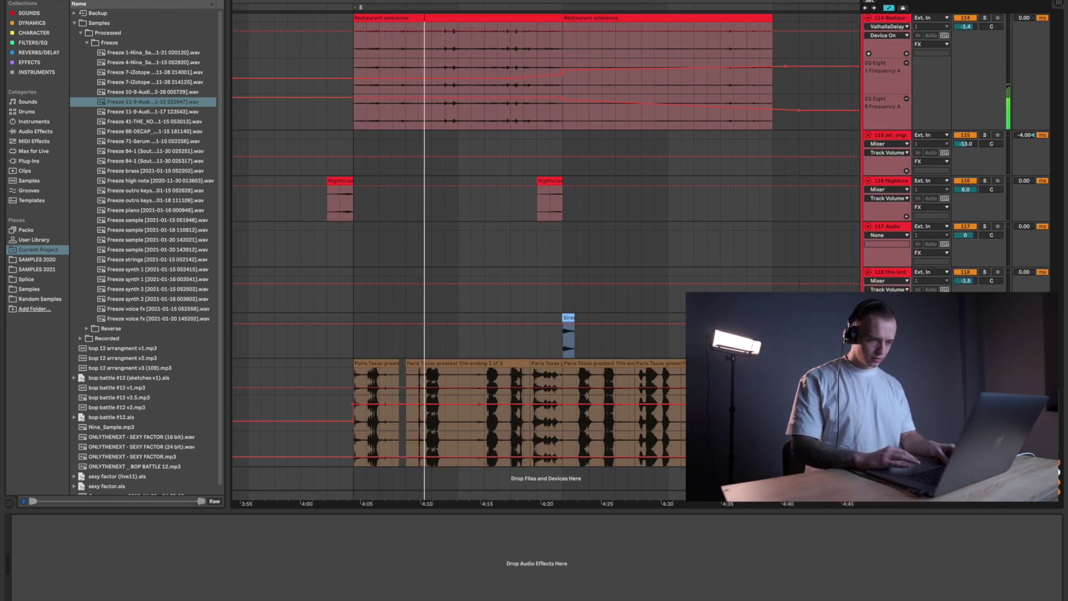
scroll(651, 270, up, 3)
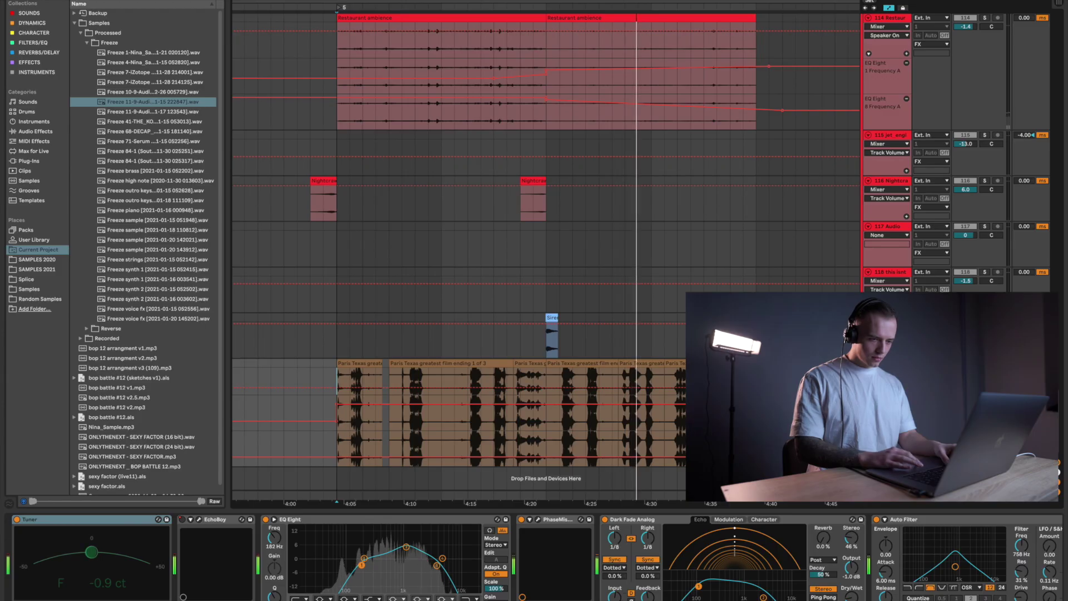
- Group the Paris Texas track's effects from EchoBoy through Channel EQ into a rack and compare the sound with it bypassed and active
click(640, 363)
click(215, 518)
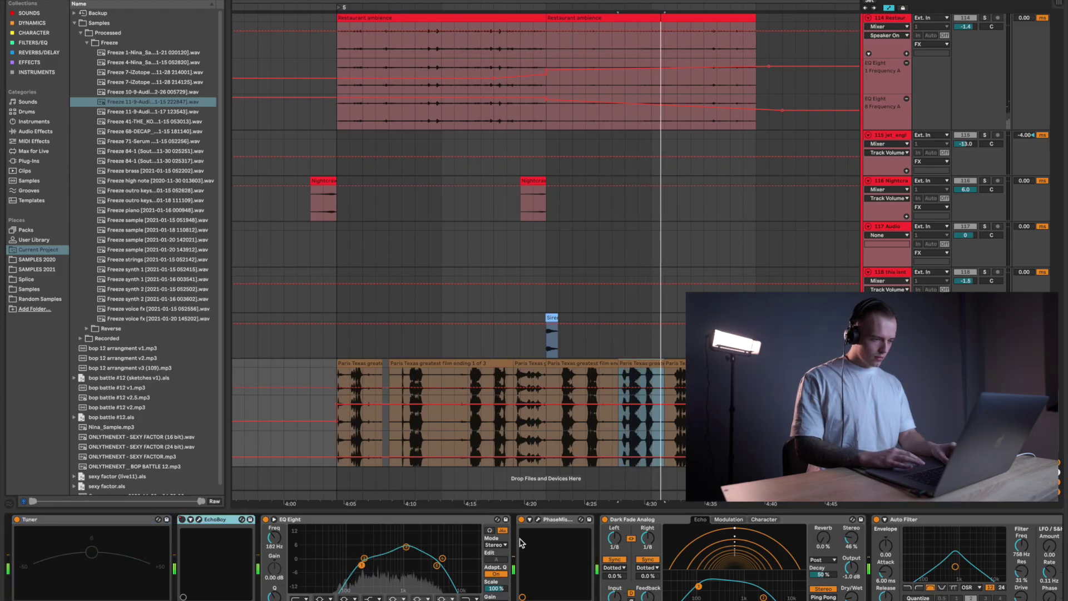
key(Delete)
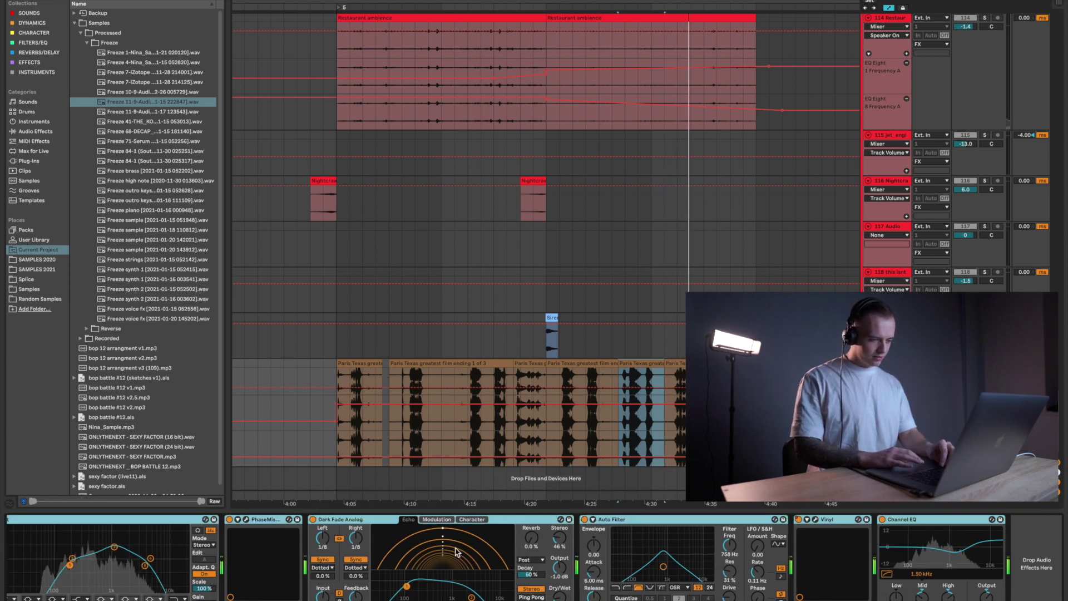
scroll(455, 551, left, 5)
click(183, 519)
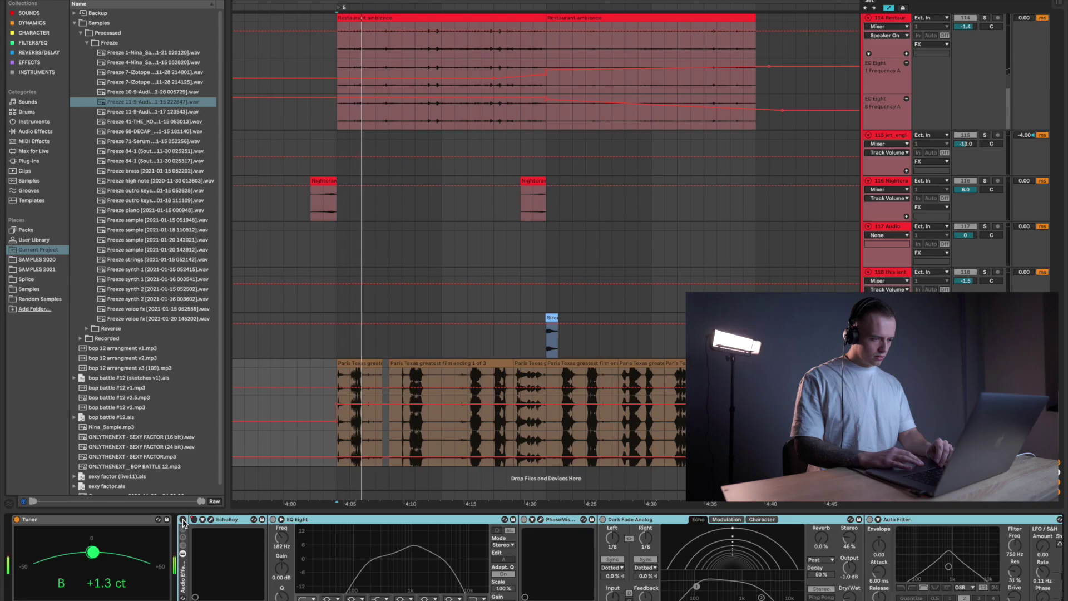
click(183, 520)
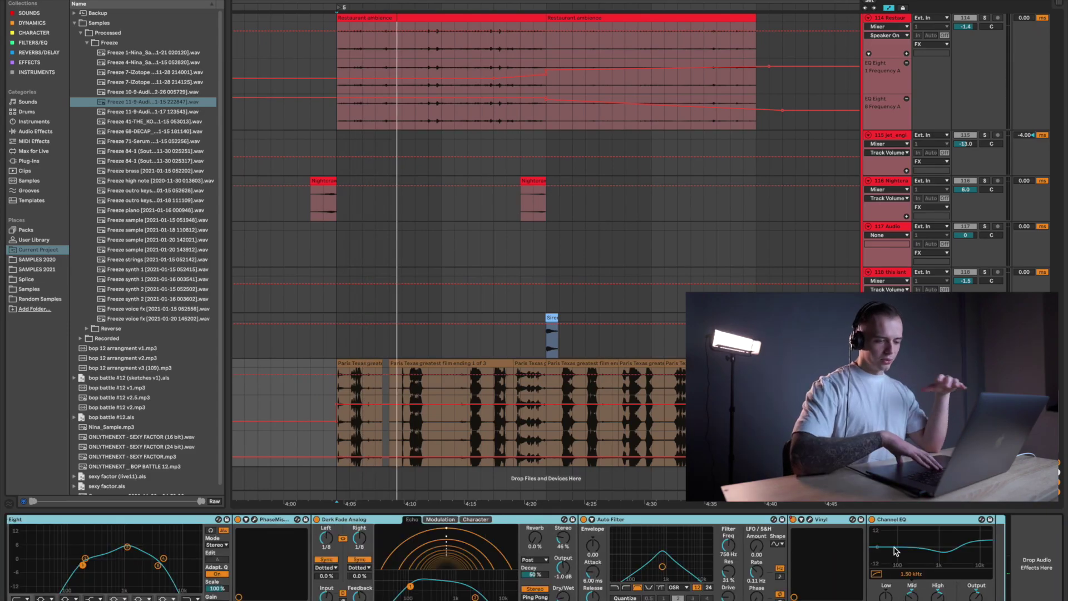
- Inspect the Vinyl and EchoBoy settings on the Paris Texas track
key(space)
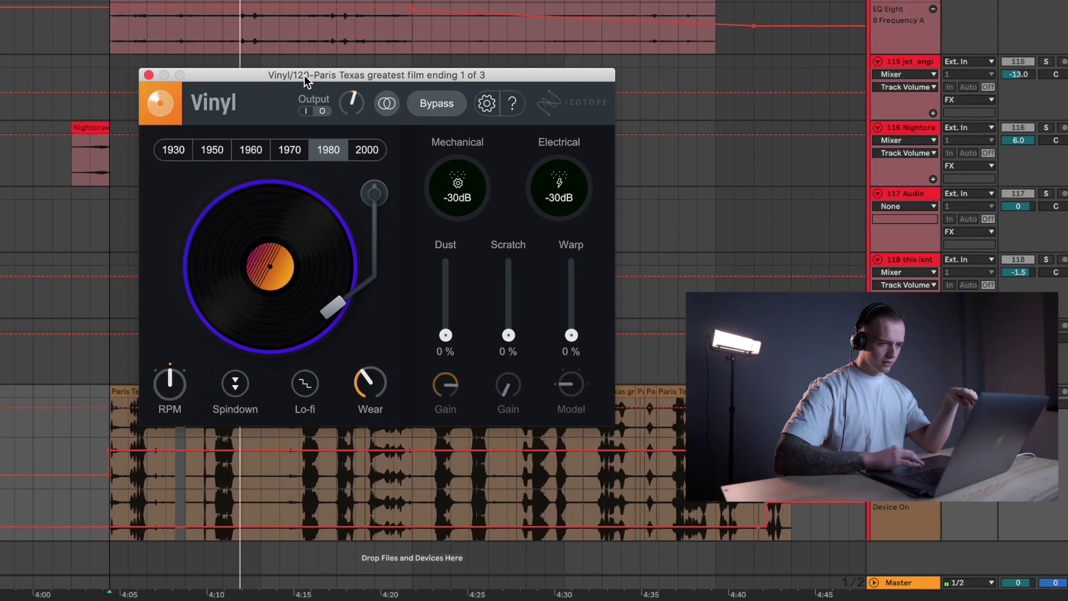
click(147, 74)
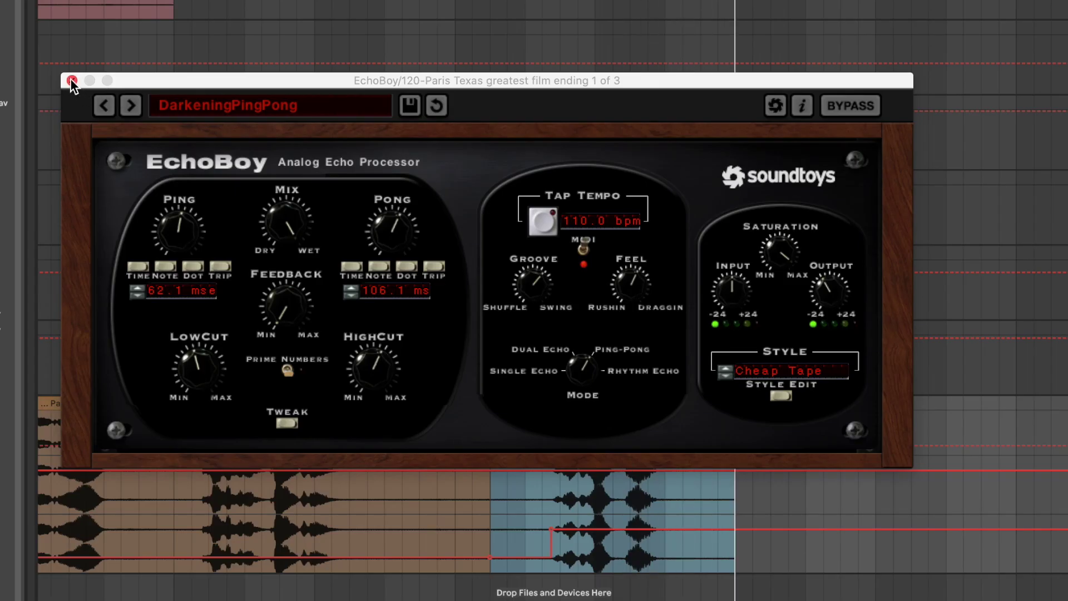
click(72, 81)
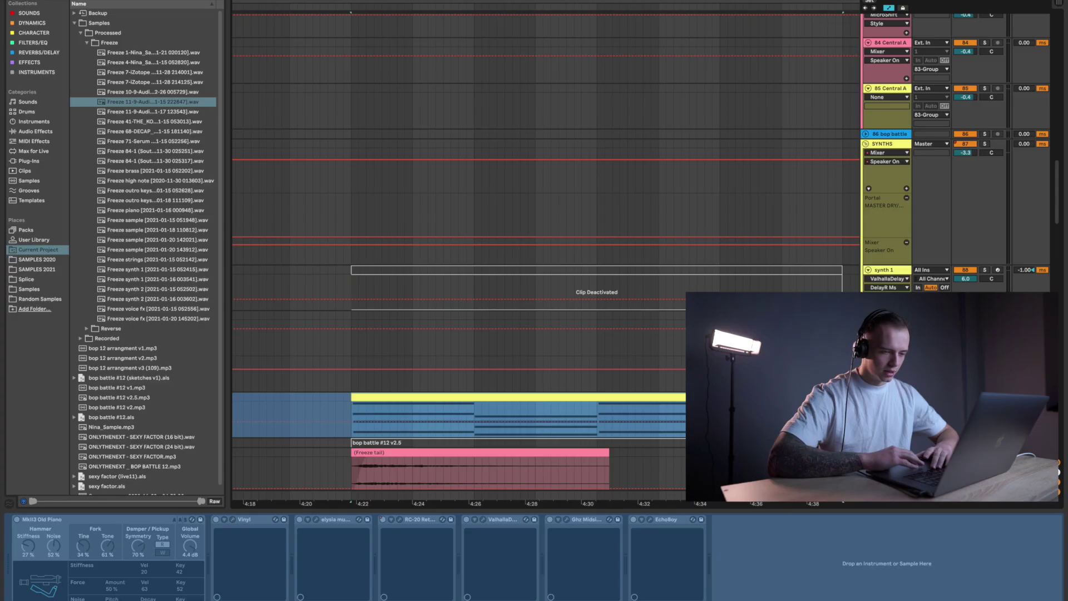
- Unfreeze the piano track below the SYNTHS group
scroll(347, 228, down, 3)
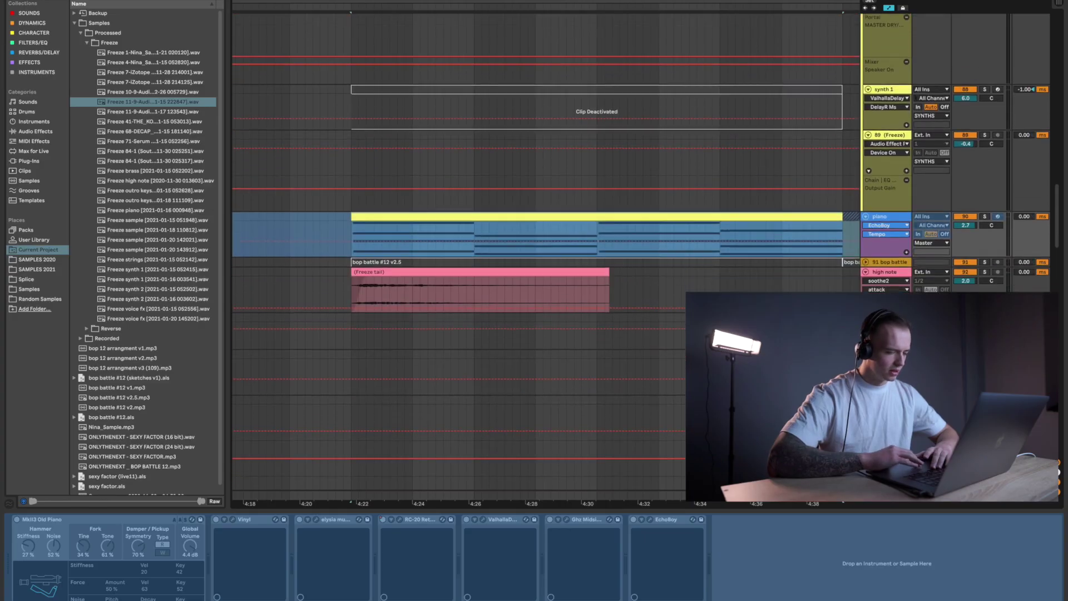
right_click(885, 214)
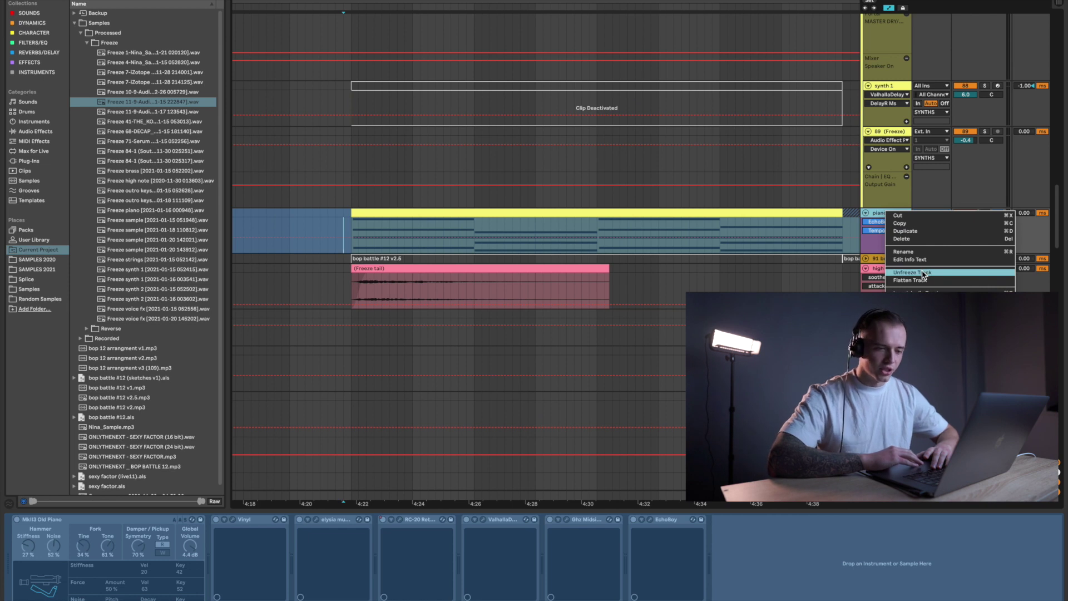
click(923, 274)
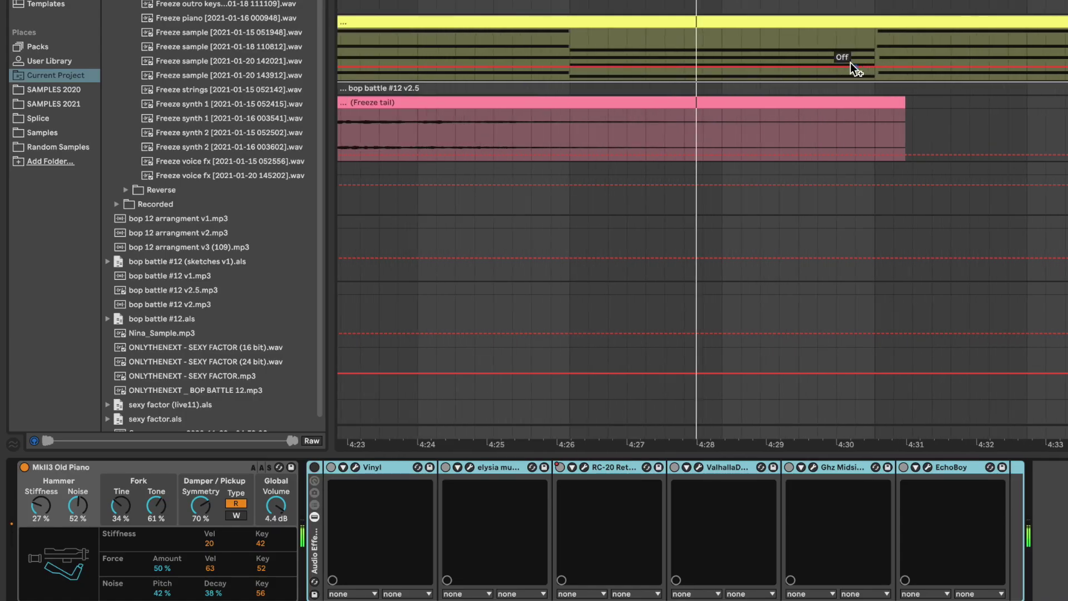
- Turn on the piano track's audio effect rack and open its Vinyl plug-in
scroll(1001, 54, down, 2)
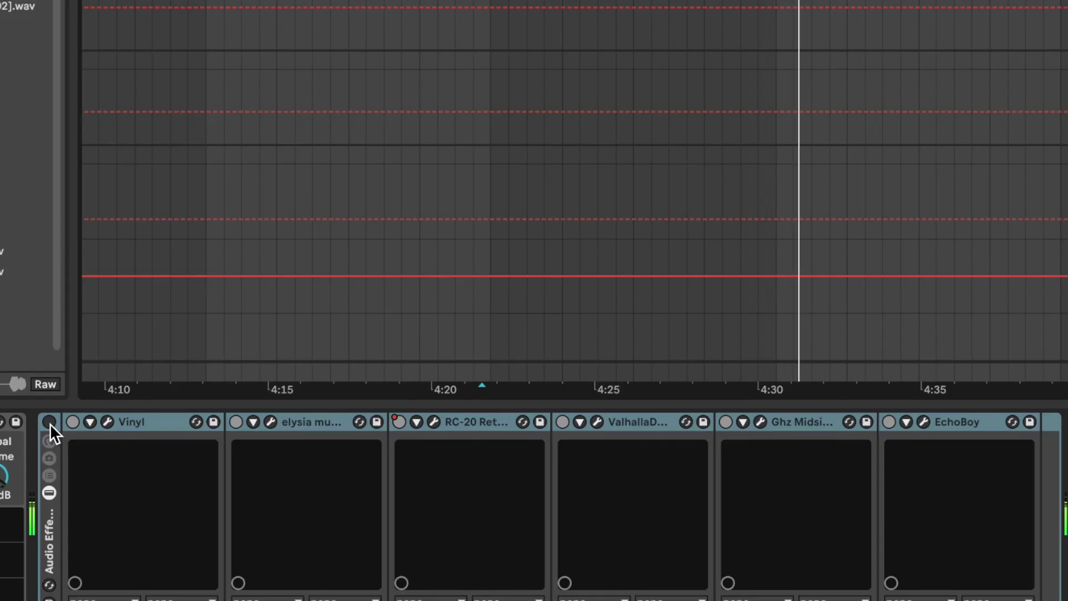
click(314, 468)
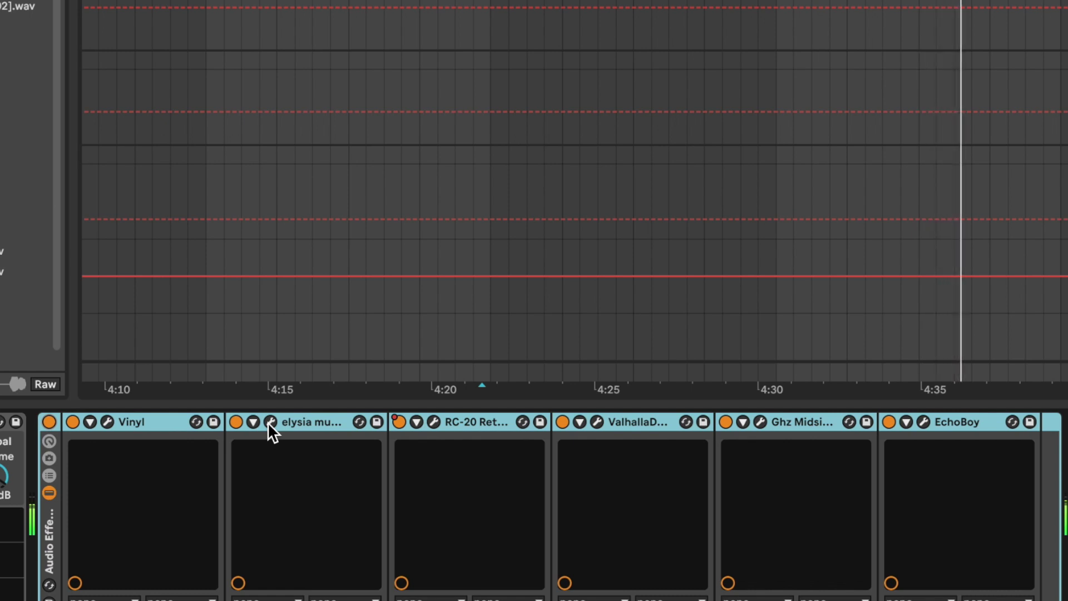
click(107, 421)
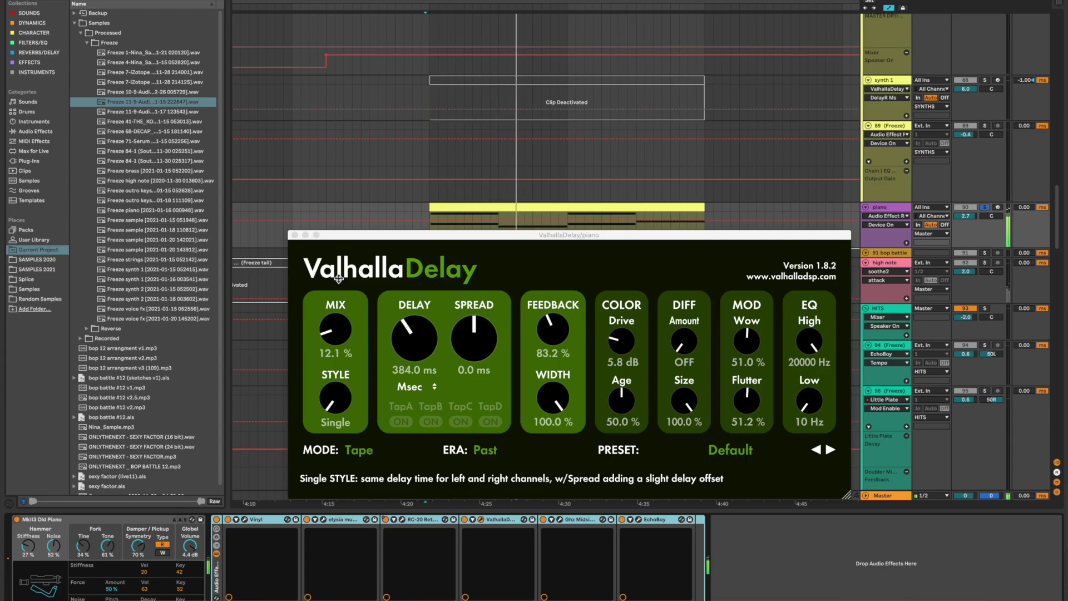
- Inspect the piano track's ValhallaDelay and EchoBoy settings and the Serum patch on track 77
click(295, 235)
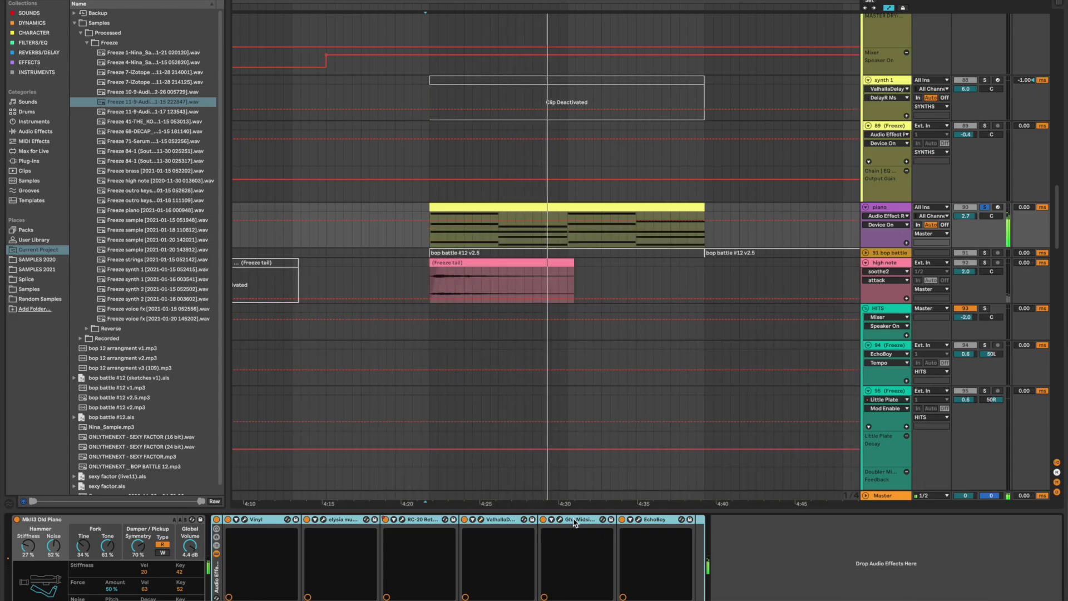
click(639, 519)
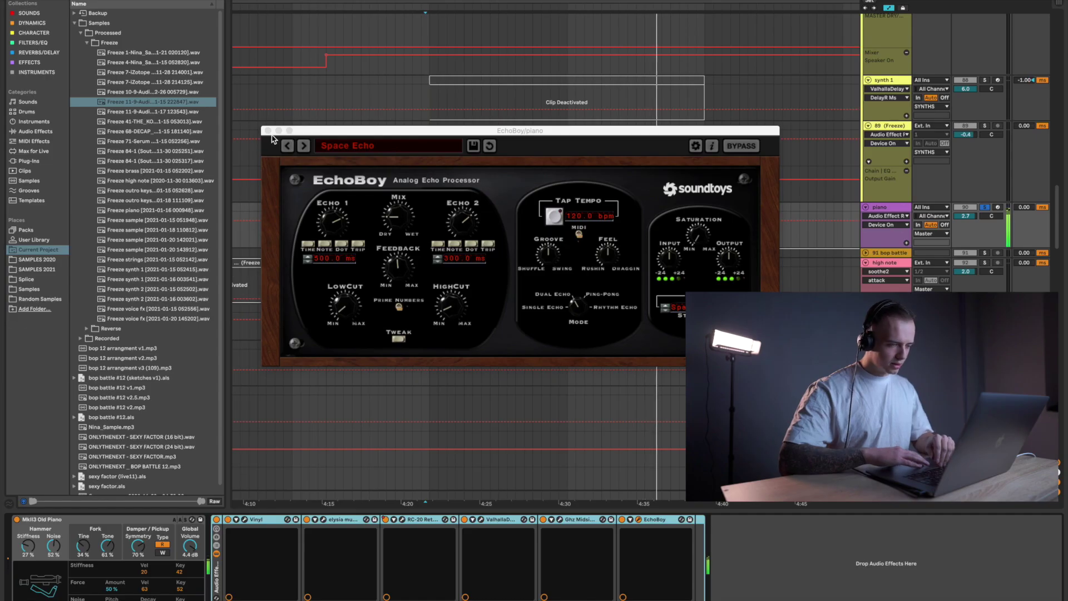
click(73, 121)
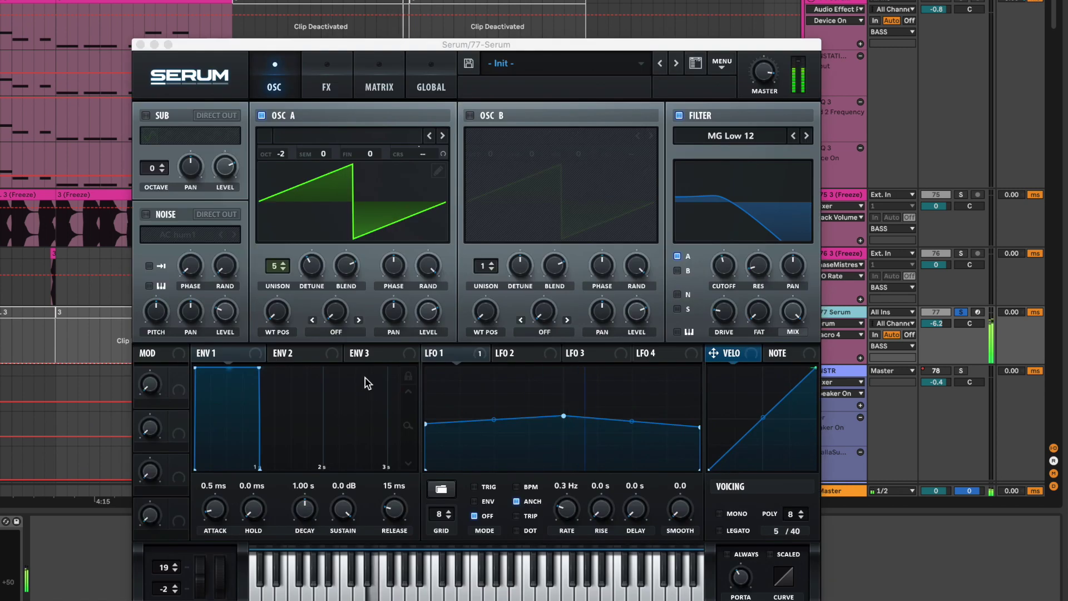
click(141, 45)
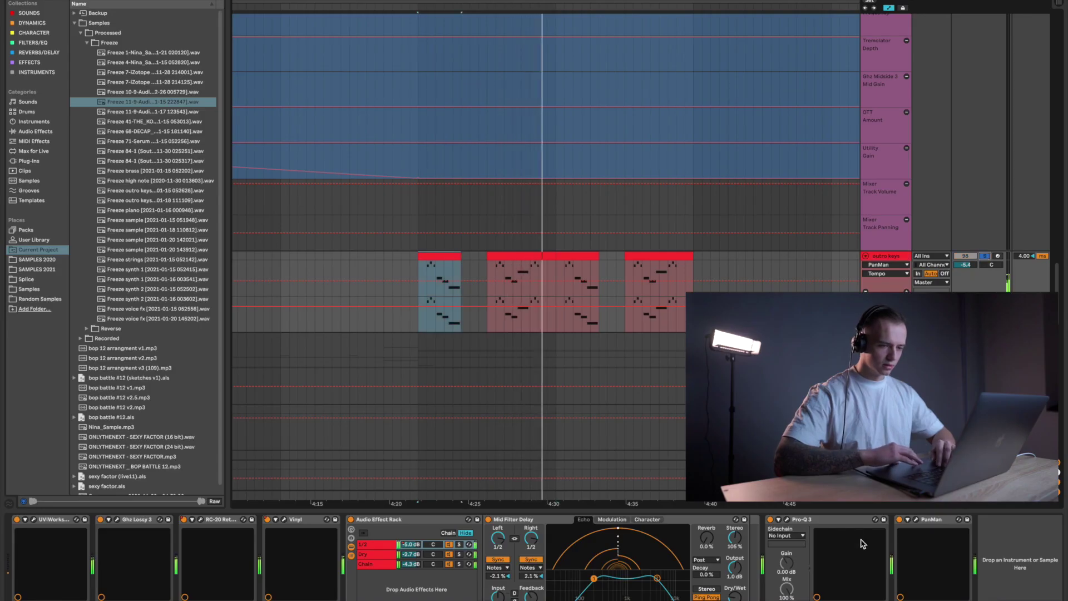
- Group the outro keys effects from Ghz Lossy 3 through PanMan into one audio effect rack
click(936, 521)
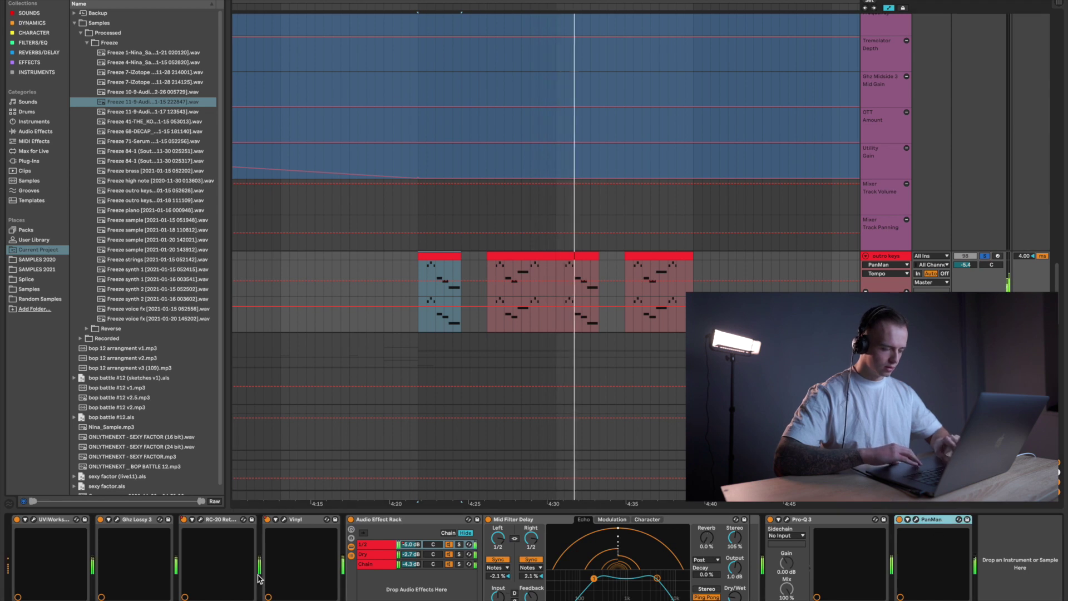
shift+click(161, 522)
key(super+g)
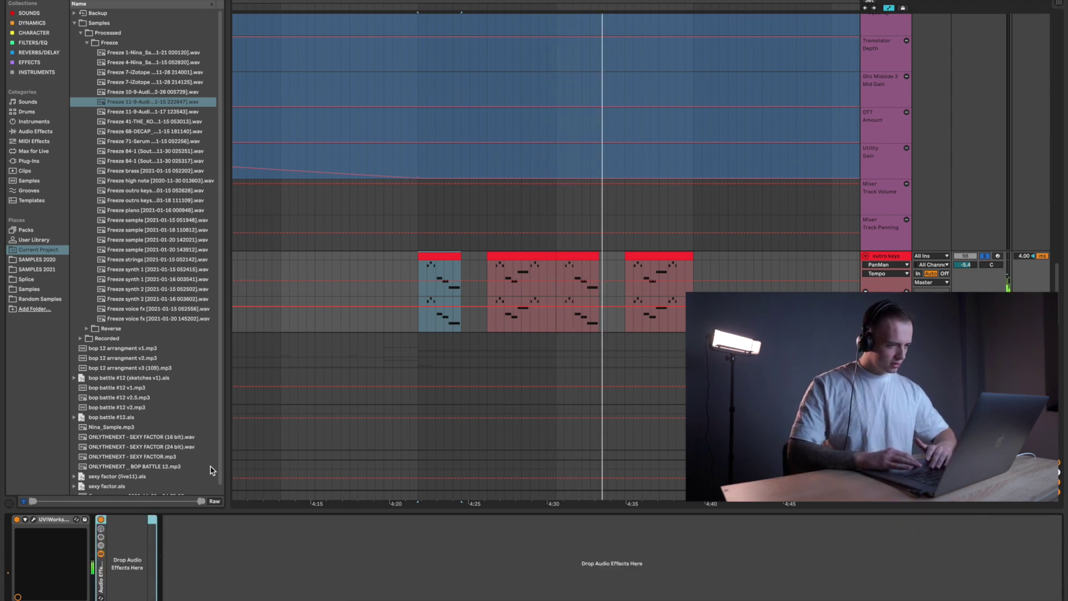
key(ctrl+z)
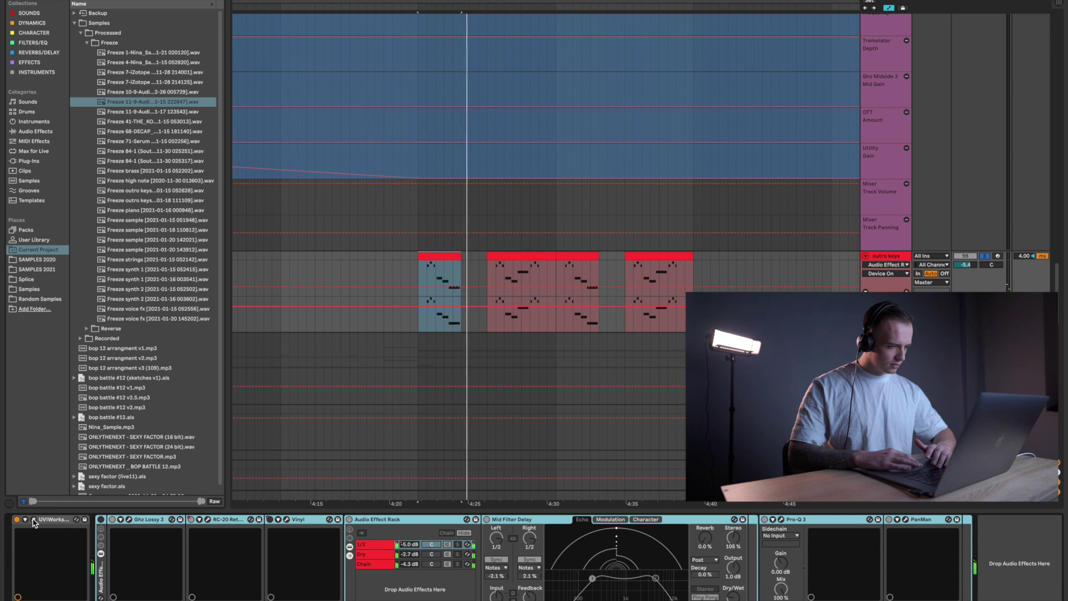
- Inspect the UVIWorkstation patch, ValhallaDelay settings and Pro-Q 3 curve on the outro keys track
click(34, 520)
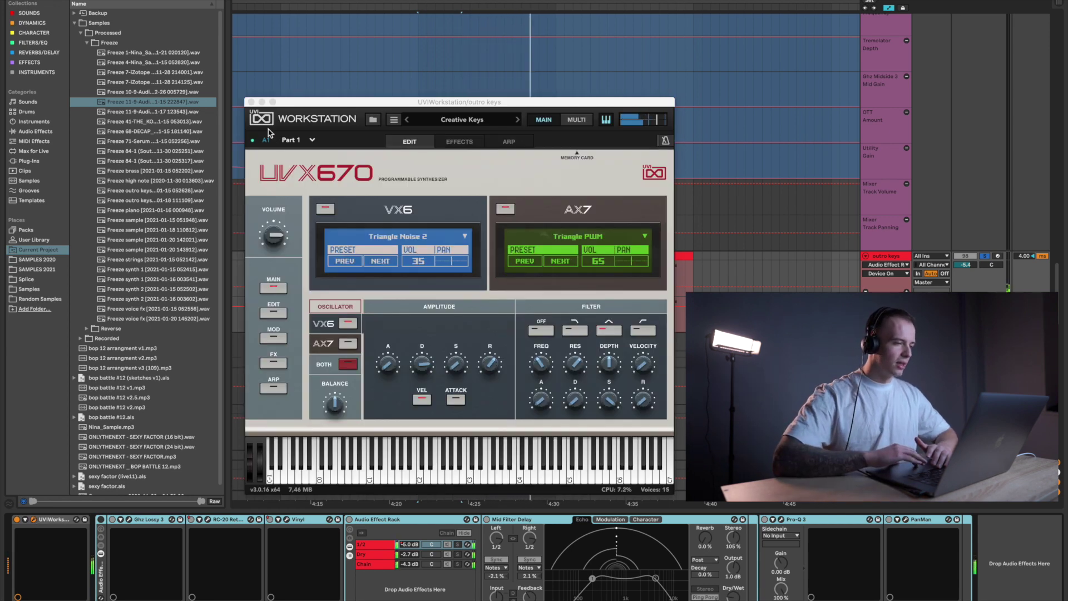
click(251, 102)
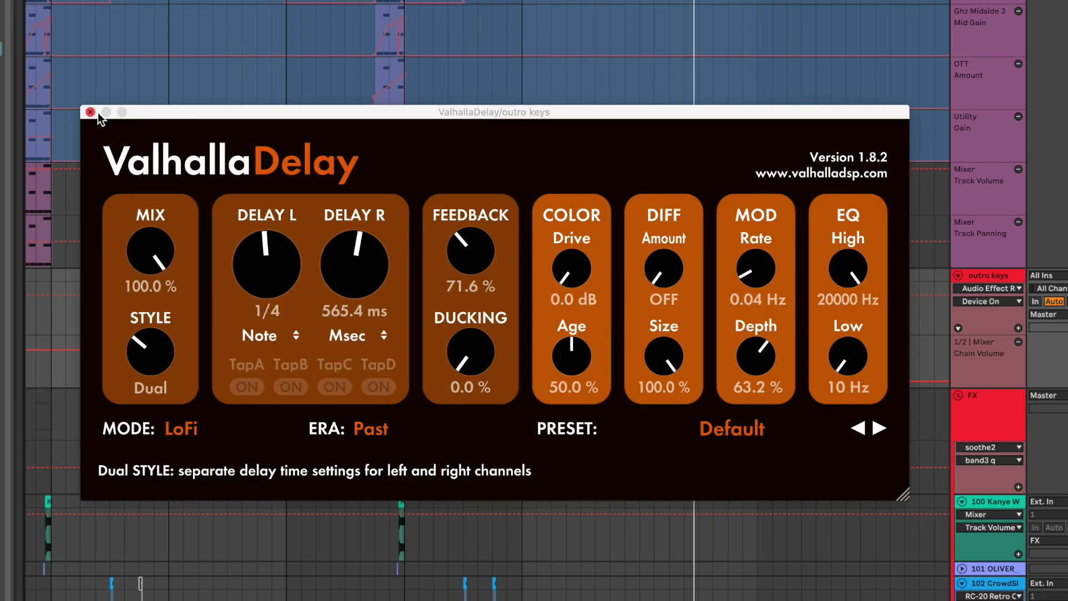
click(91, 111)
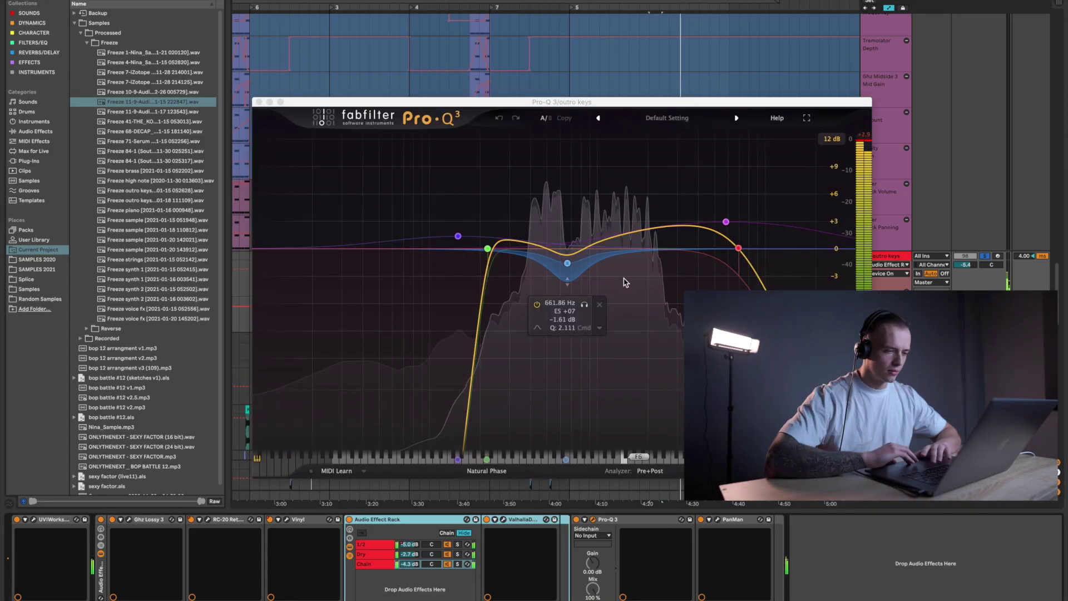
click(259, 102)
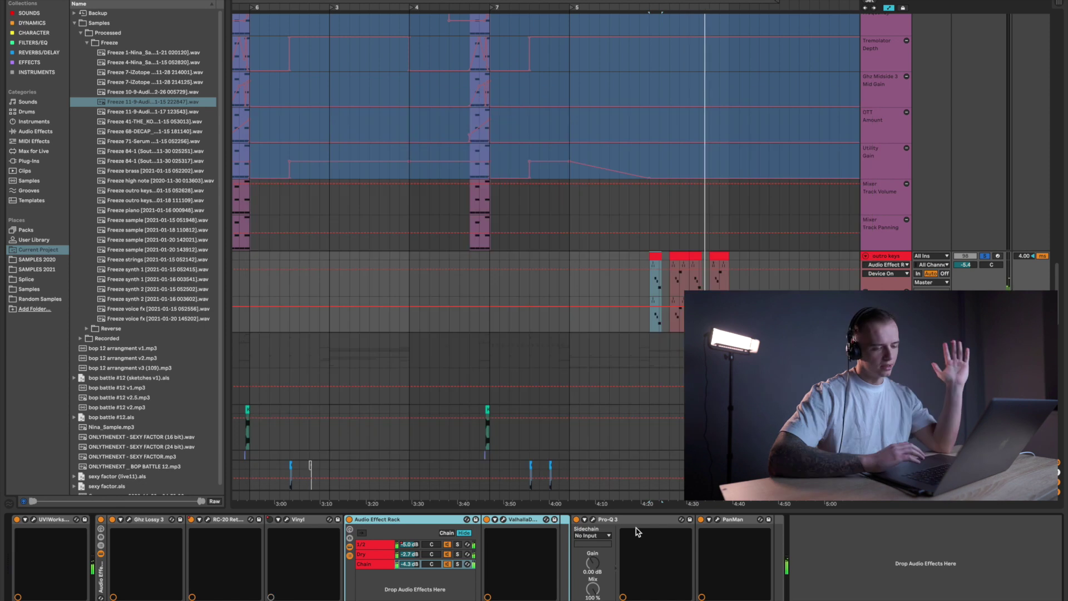
click(593, 518)
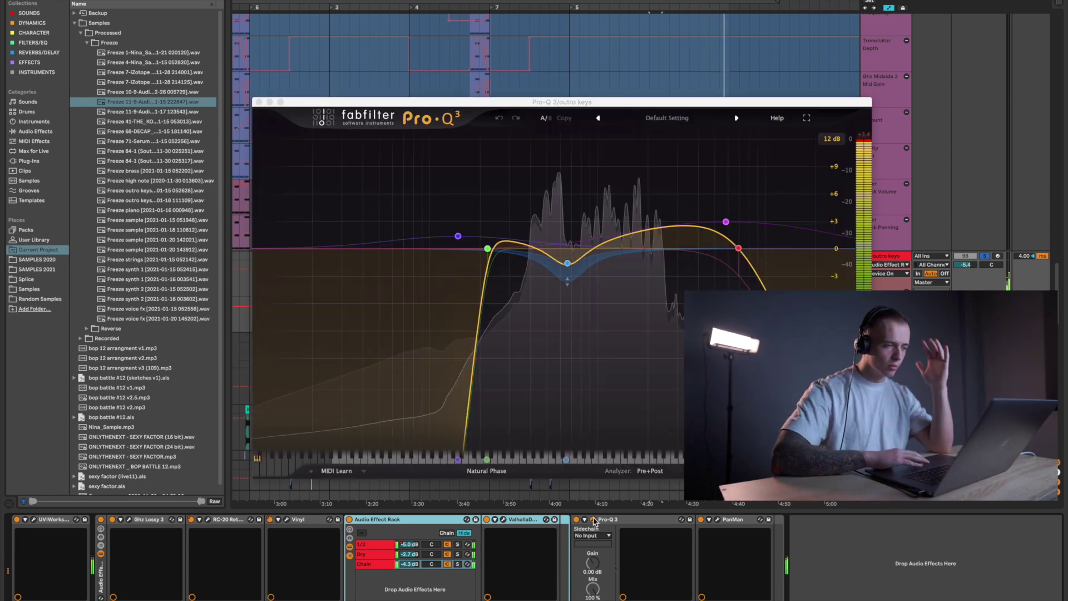
click(259, 101)
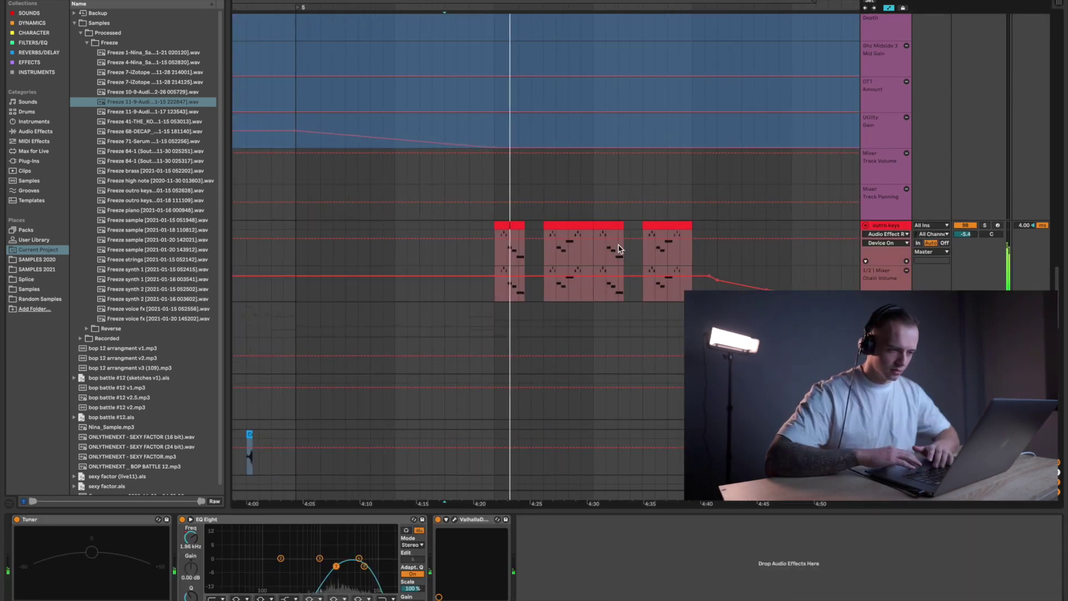
- Select the first outro keys clip and review the whole arrangement from the sample tracks down to the FX group
click(512, 224)
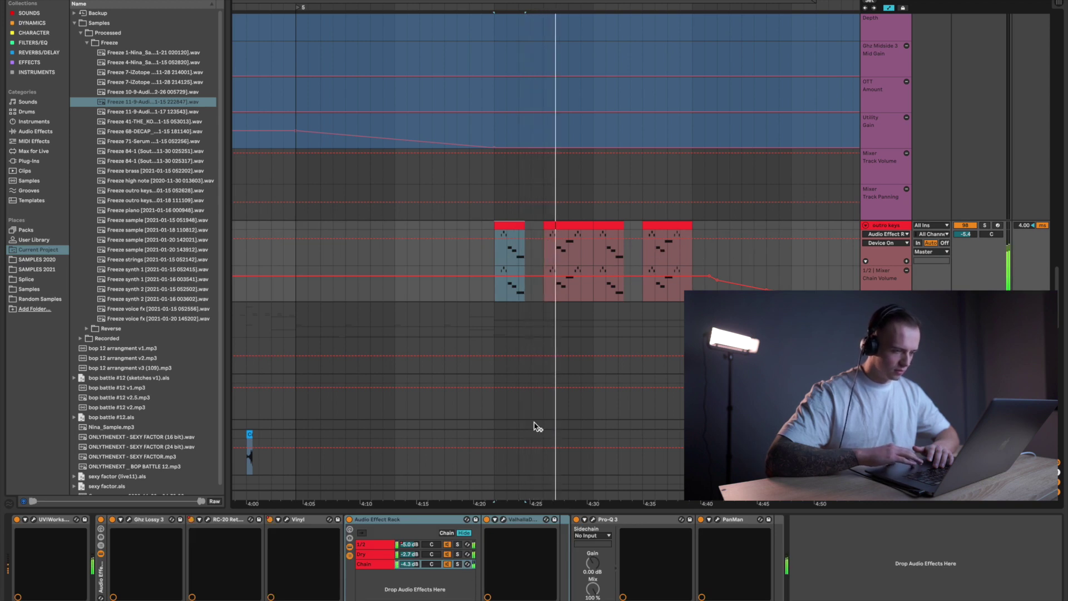
scroll(689, 248, up, 5)
scroll(688, 249, up, 8)
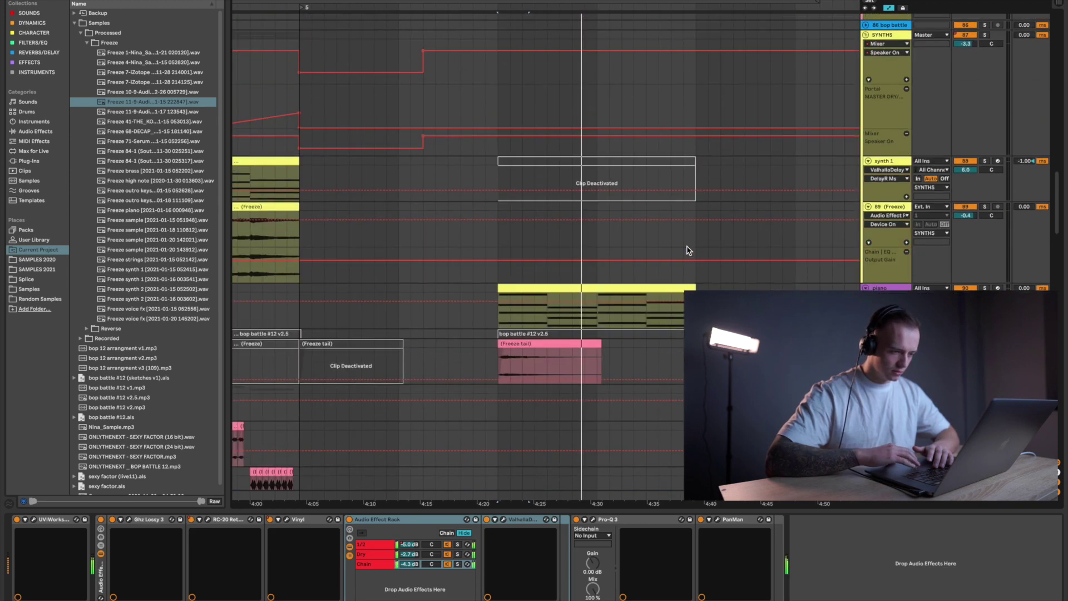
scroll(654, 330, up, 15)
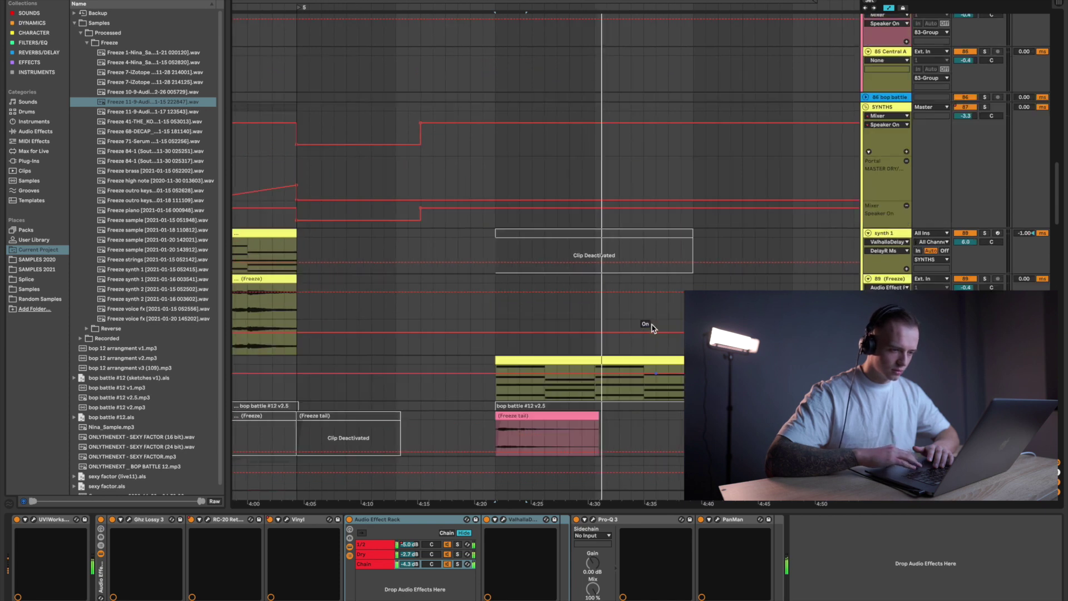
scroll(652, 329, down, 5)
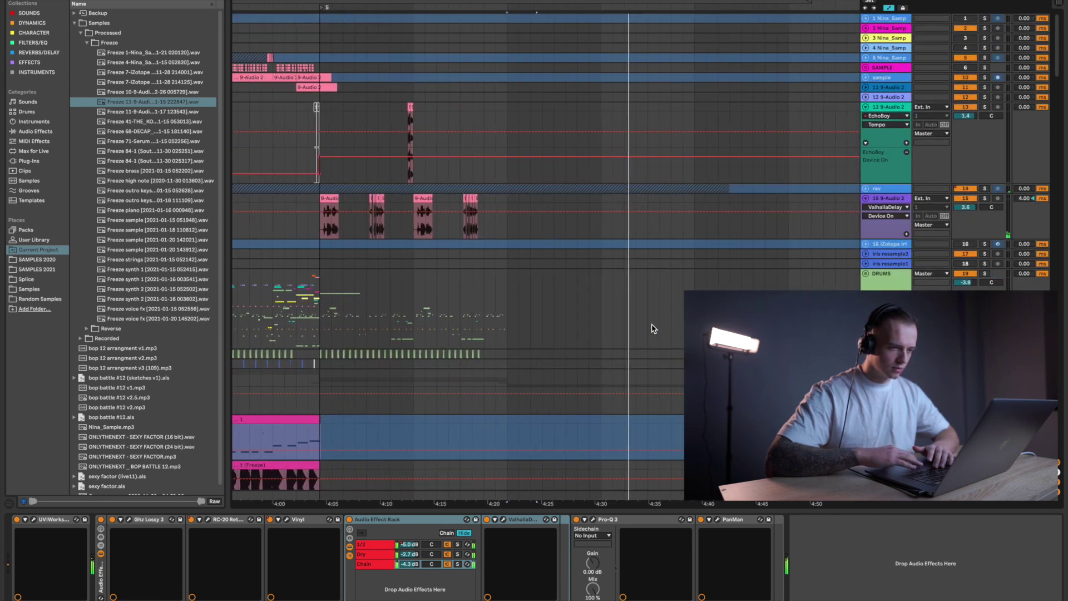
scroll(653, 328, down, 20)
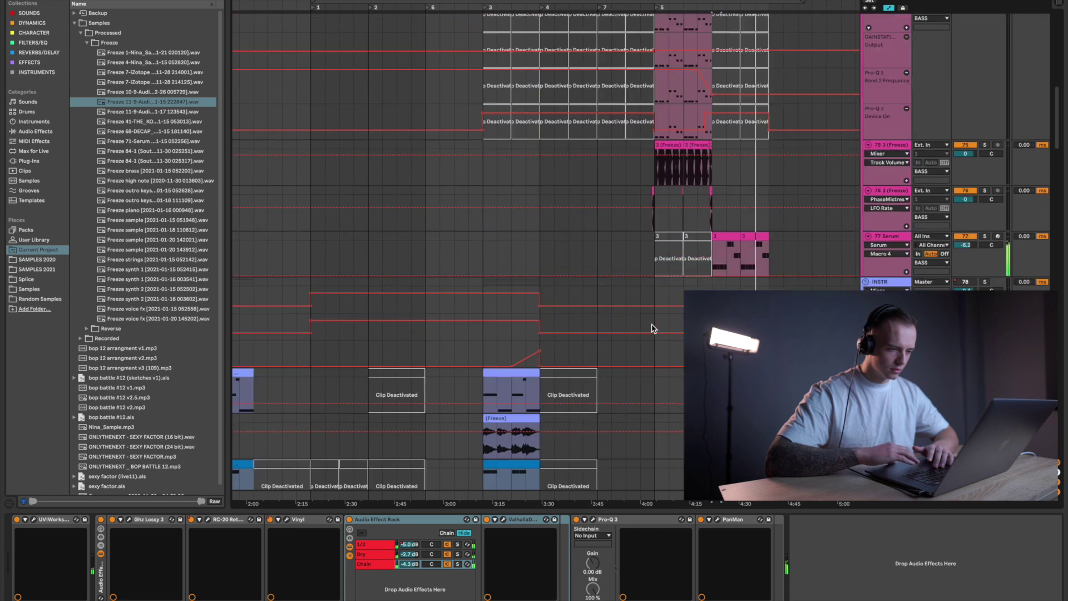
scroll(652, 328, down, 6)
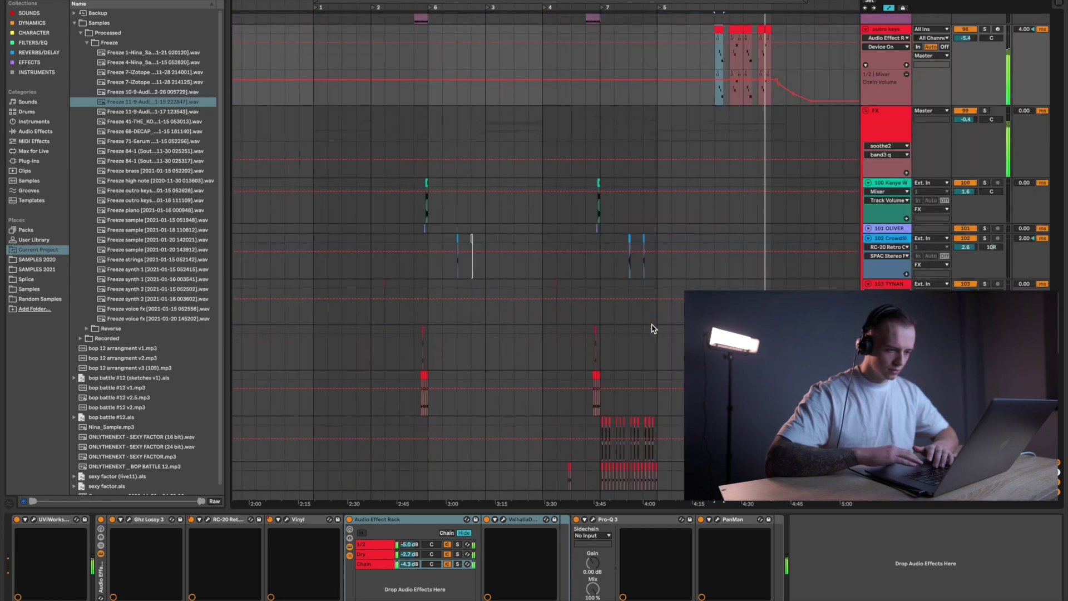
scroll(654, 329, up, 4)
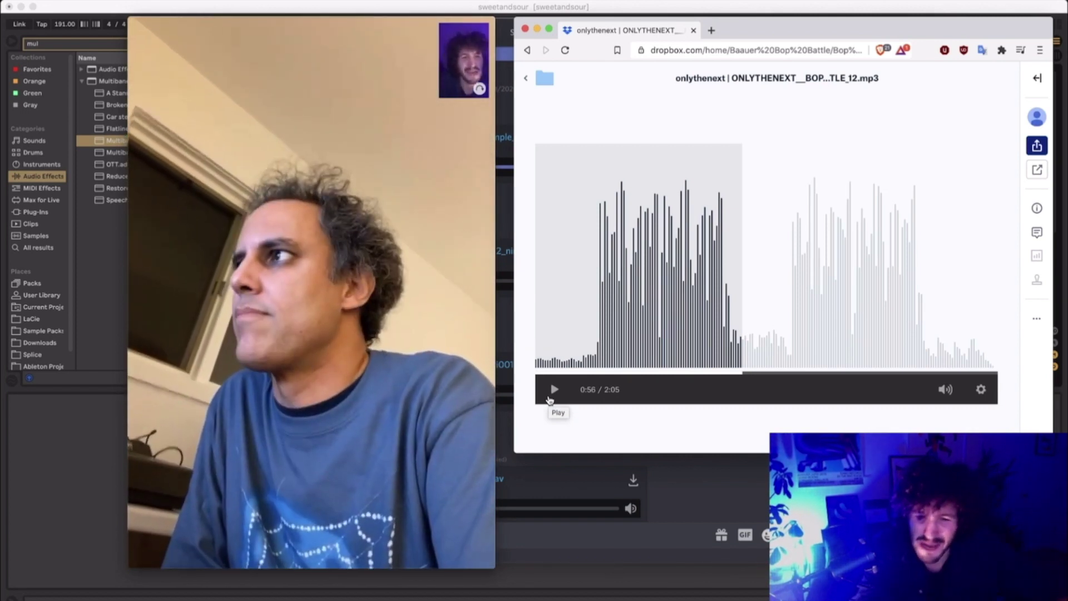
- Skip the Dropbox playback of the ONLYTHENEXT mp3 ahead to just before its second loud section
click(784, 340)
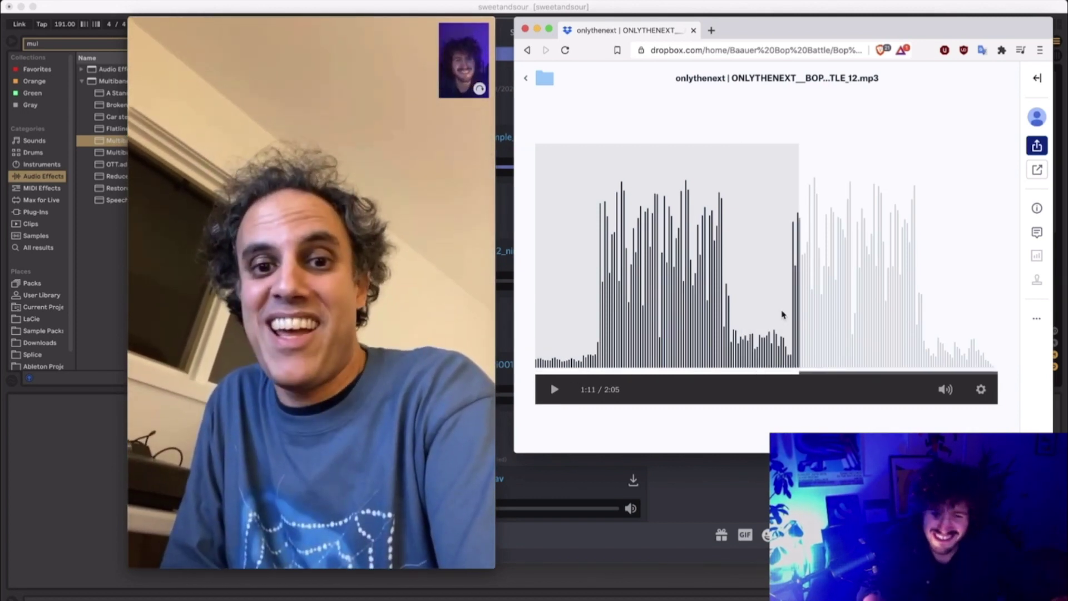